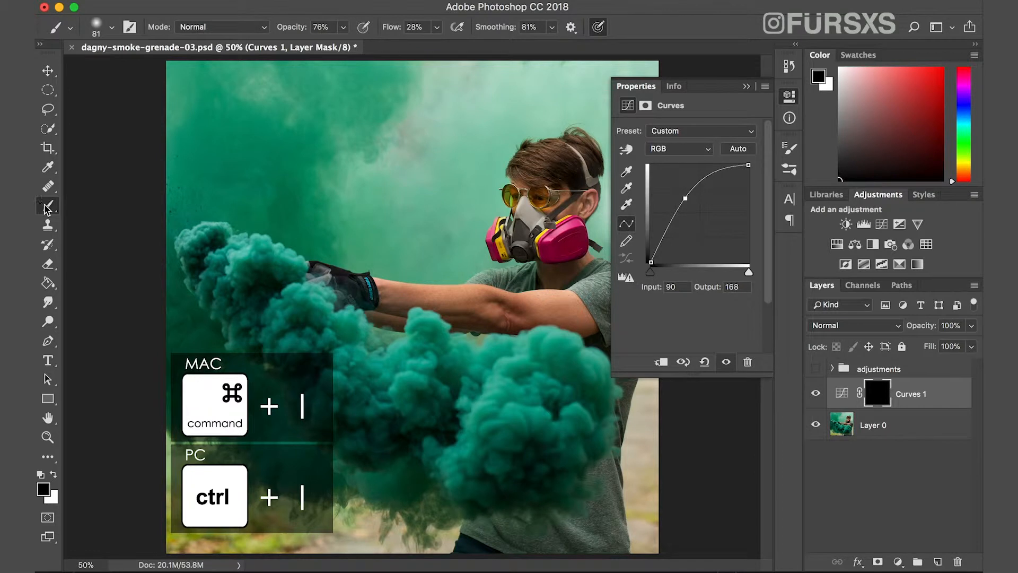
Paint white on the Curves 1 mask to brighten the glasses area, and rename the layer dodge.
key("x")
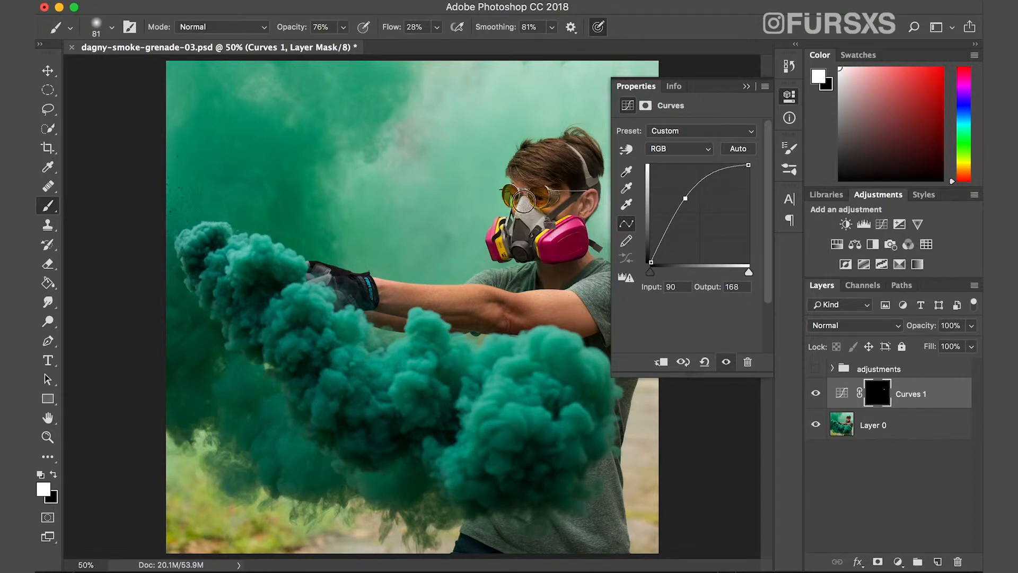
left_click_drag(543, 188, 538, 201)
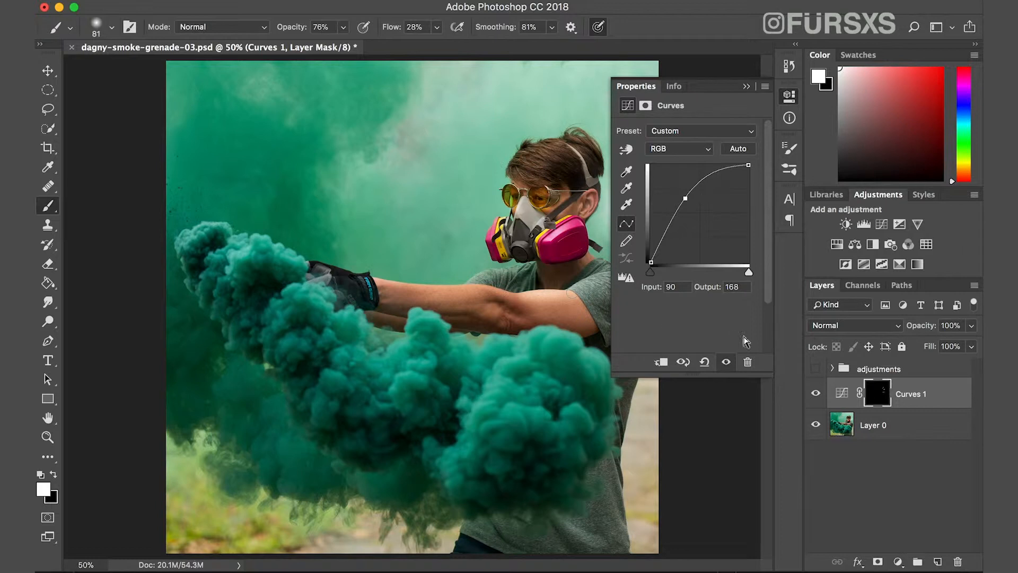
double_click(912, 395)
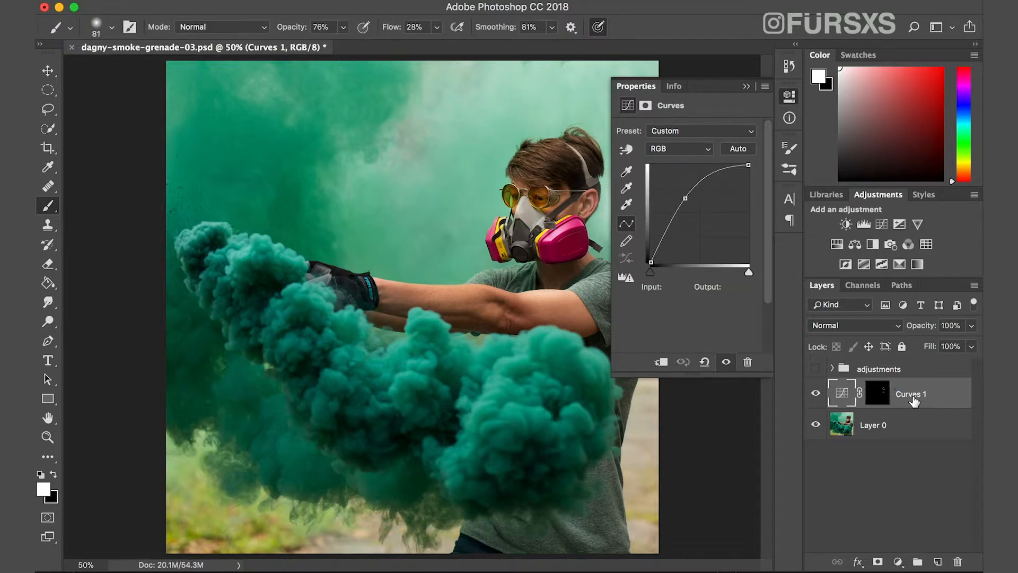
type("dodge")
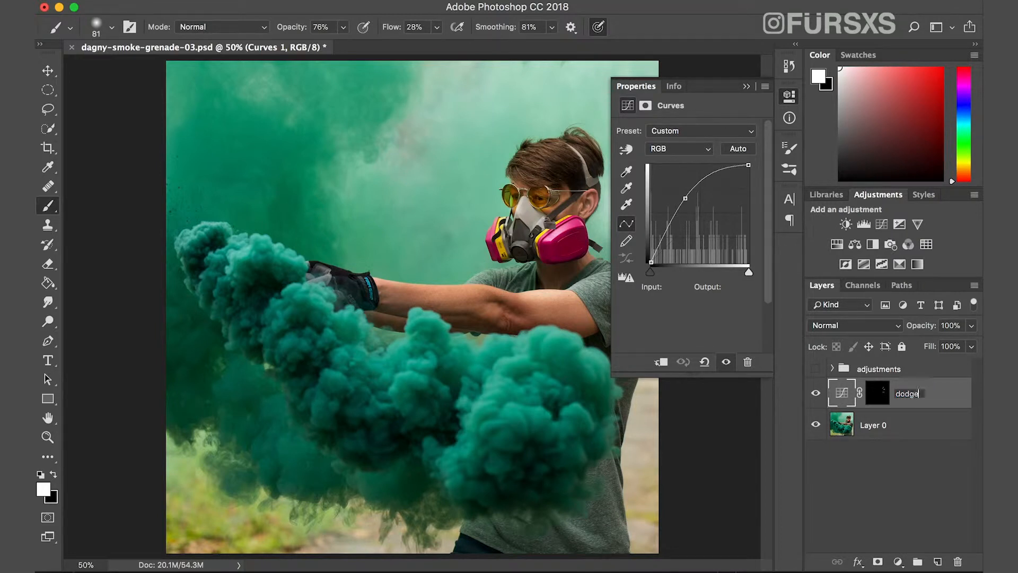
key("Return")
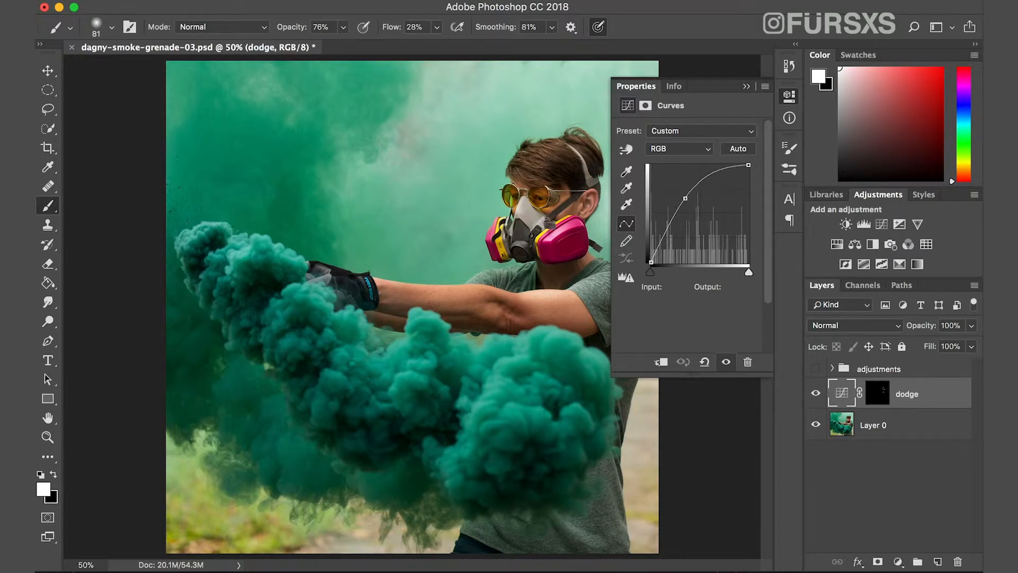
Add a second Curves adjustment layer with a darkening point at input 171, output 112, and invert its mask to black.
left_click(895, 510)
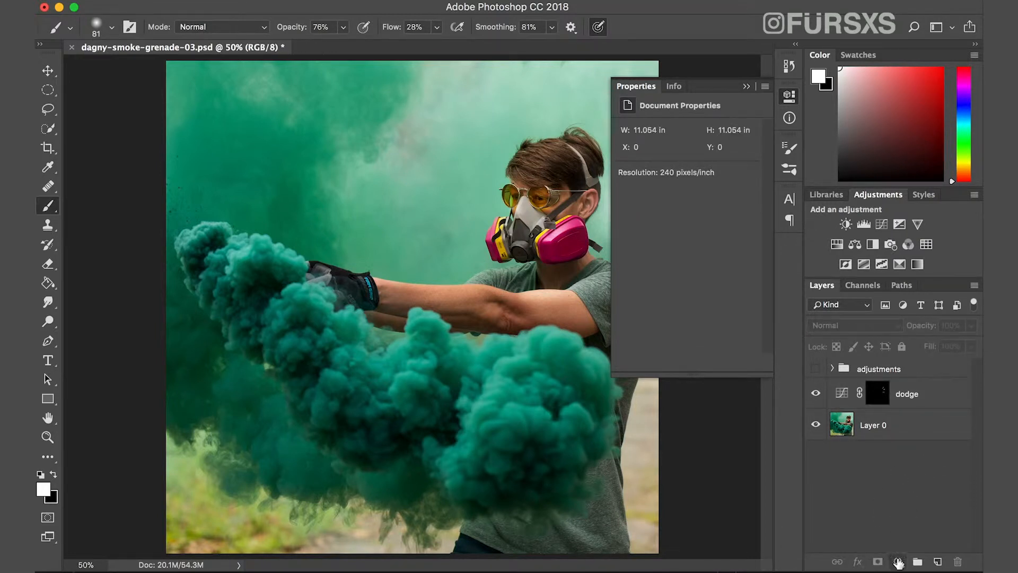
left_click(898, 562)
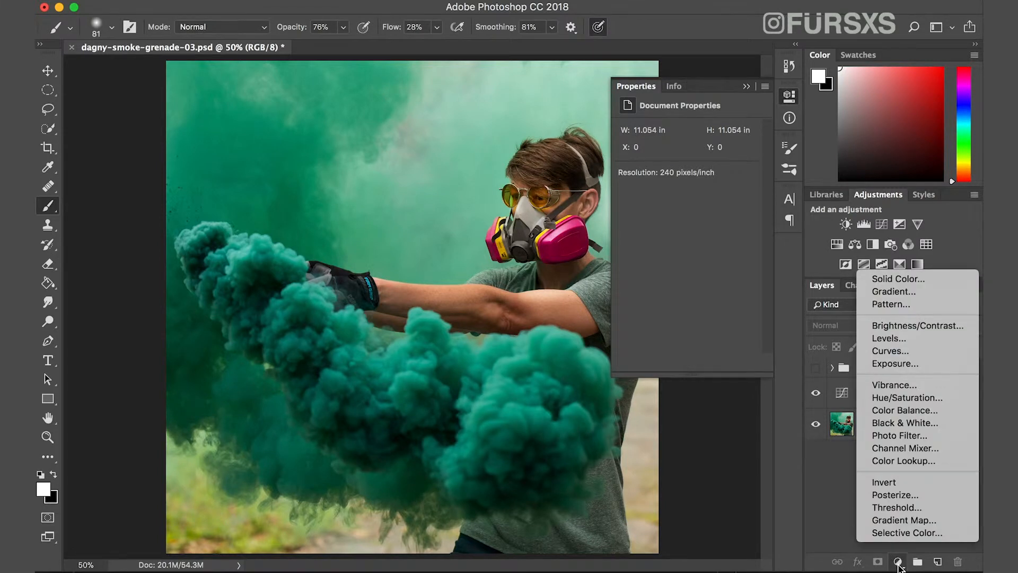
left_click(922, 351)
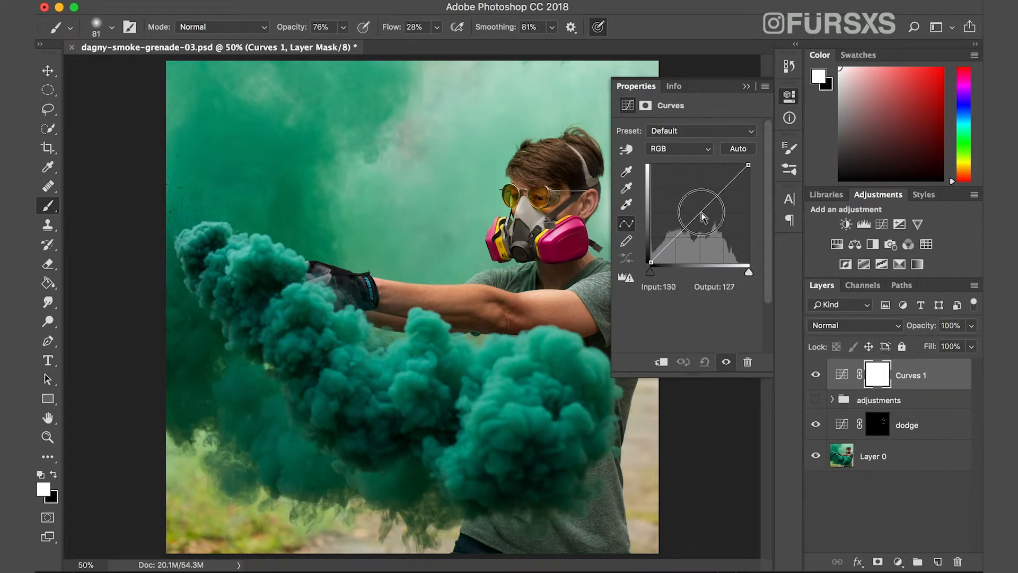
left_click_drag(703, 217, 716, 219)
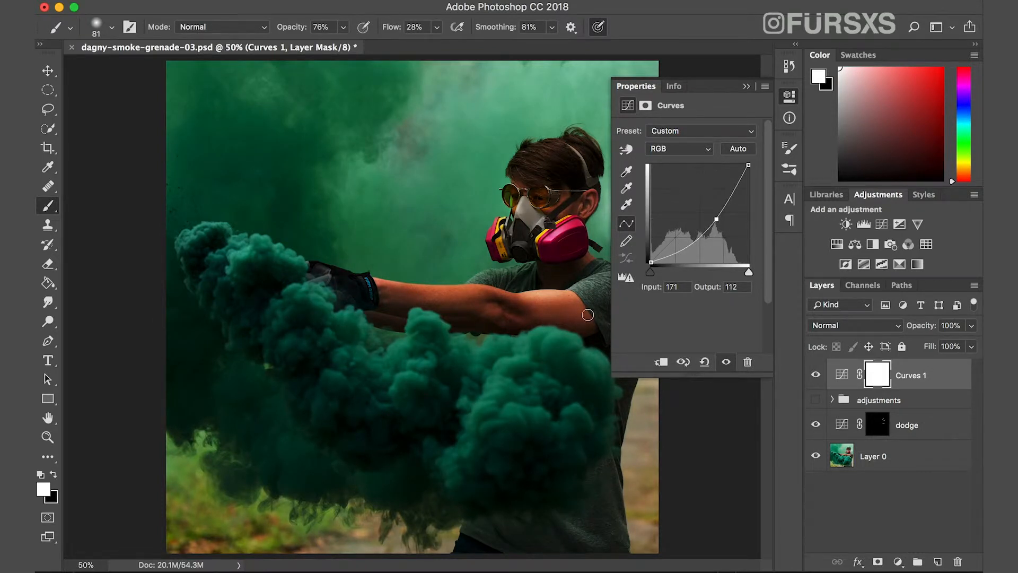
left_click(745, 86)
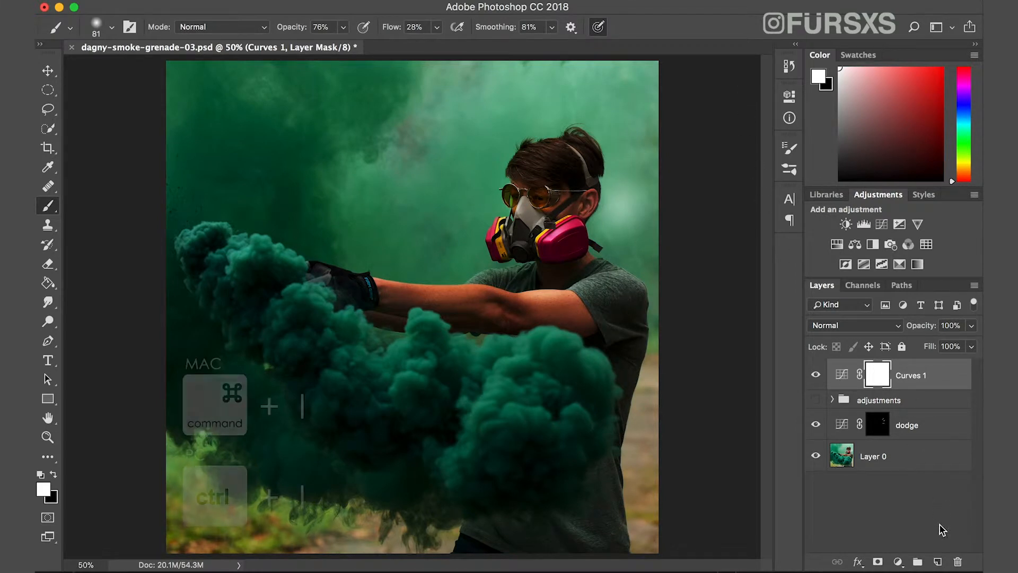
key("super+i")
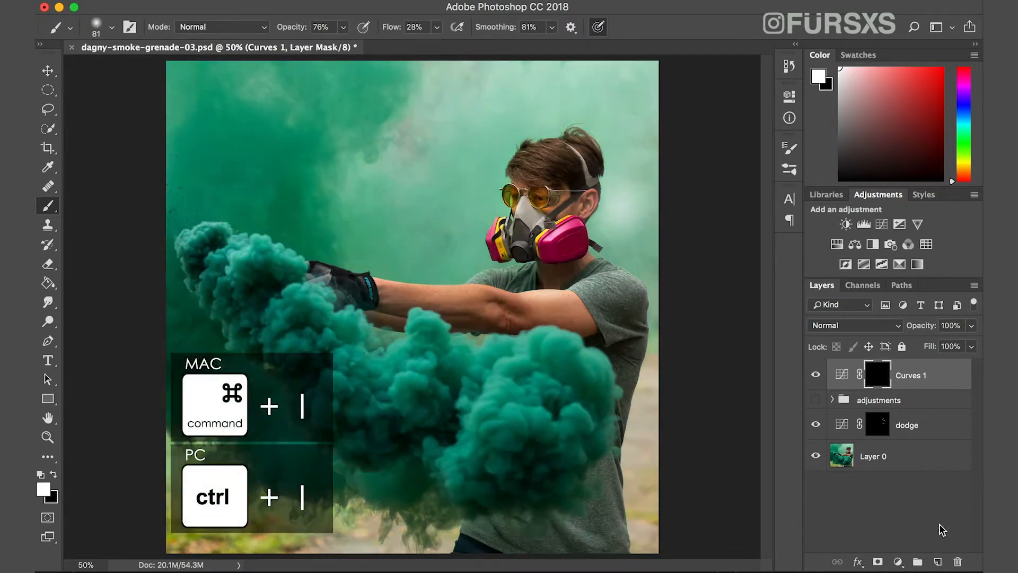
Move the new Curves layer below the dodge layer and rename it burn.
left_click_drag(923, 376, 923, 440)
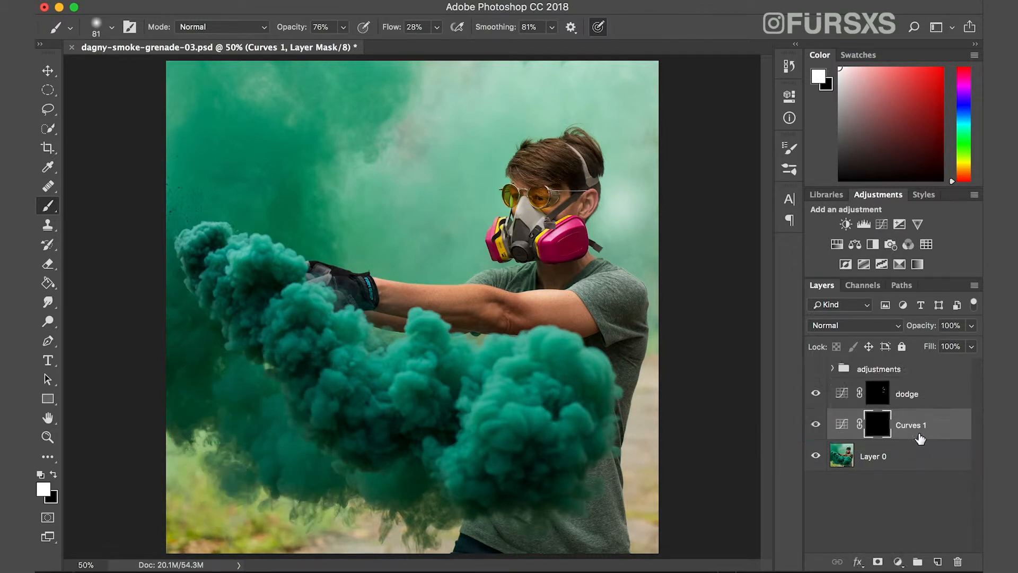
double_click(913, 426)
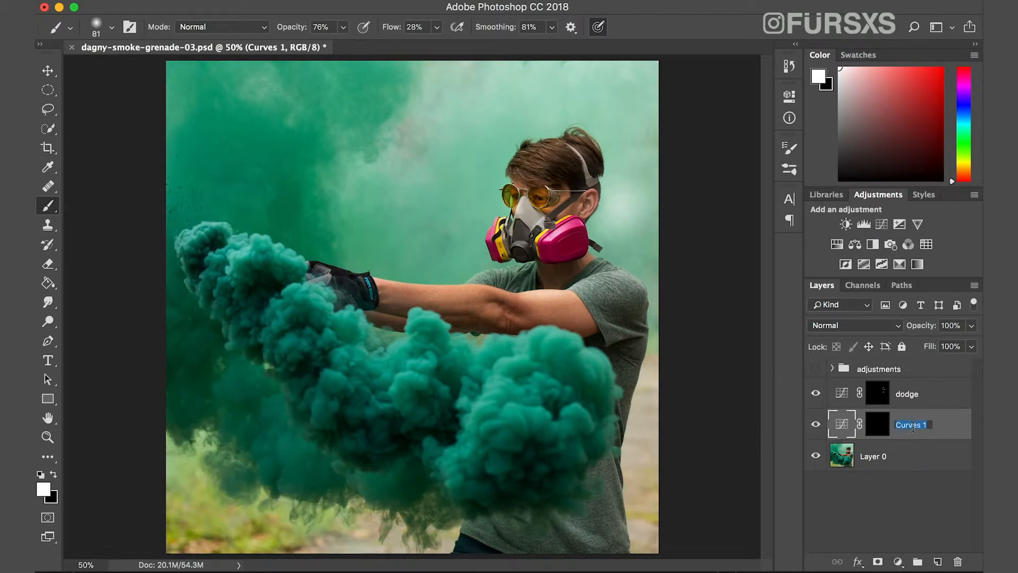
type("burn")
key("Return")
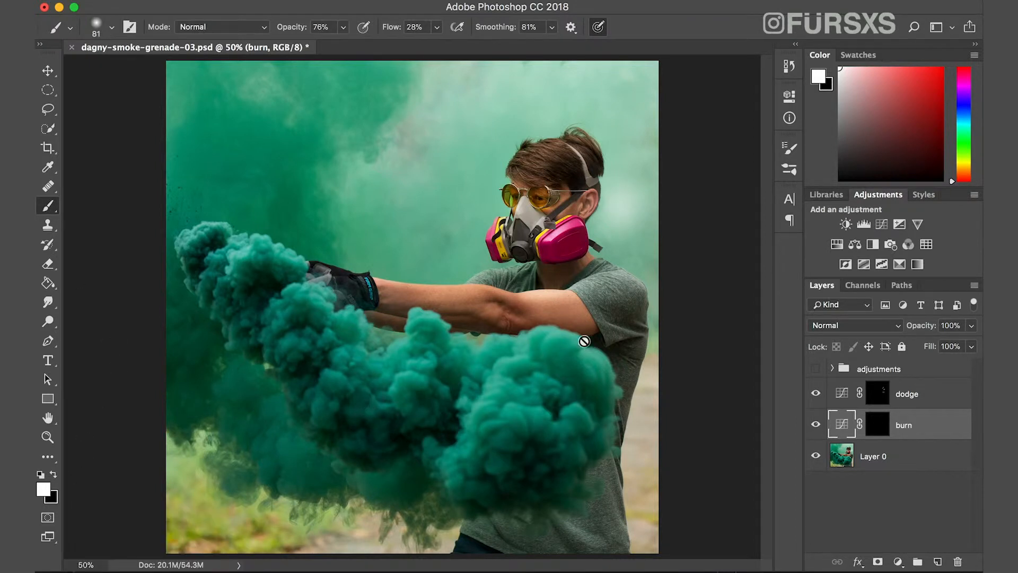
Paint white on the burn layer's mask to darken the upper arm near the shirt sleeve.
key("super+backslash")
mouse_move(571, 327)
left_mouse_down()
mouse_move(593, 324)
mouse_move(569, 325)
left_mouse_up()
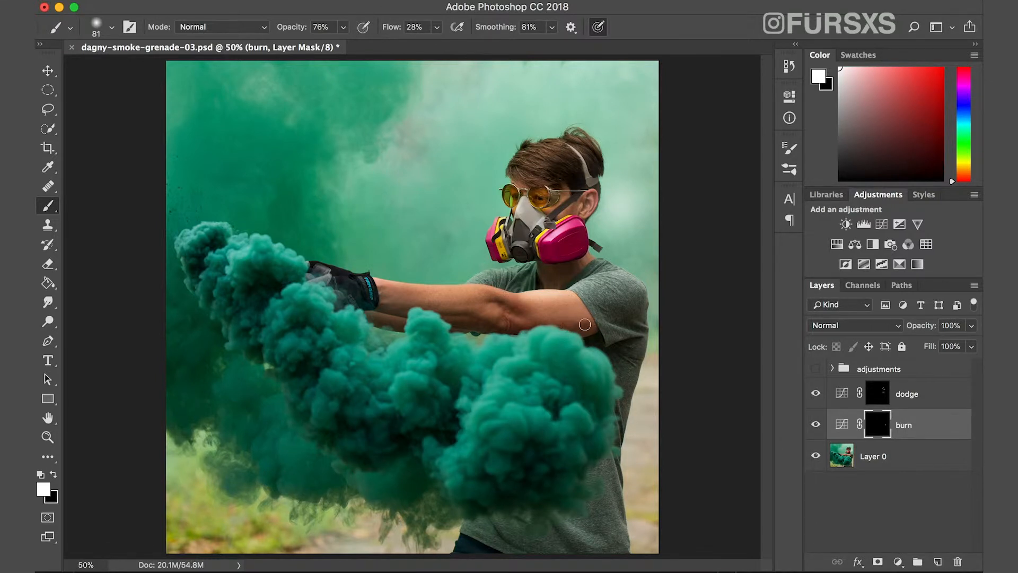
left_click(593, 332)
Soften the burn on the upper arm by painting black on the mask at 31% brush opacity.
left_click(53, 474)
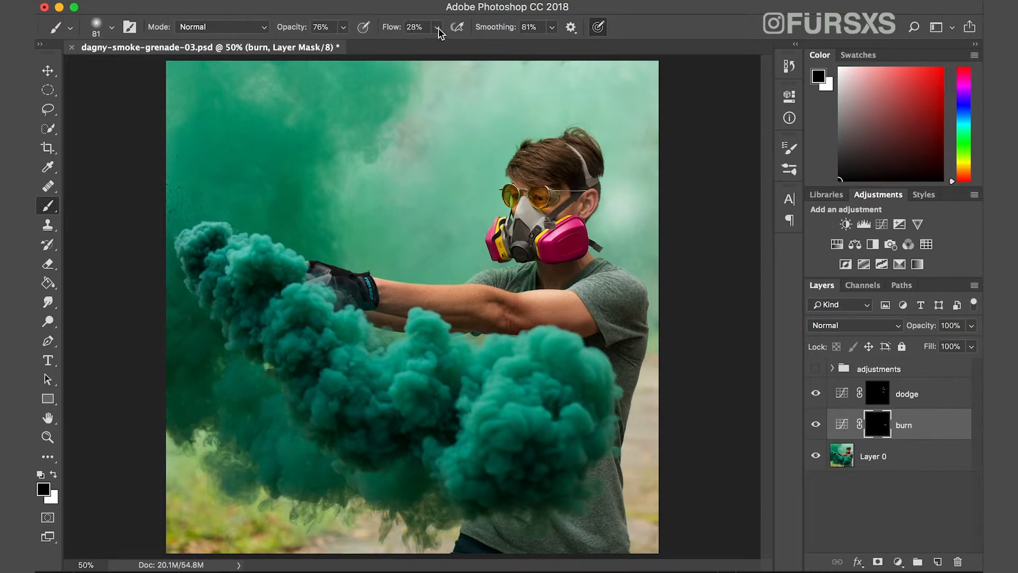
left_click(342, 28)
left_click_drag(332, 44, 314, 44)
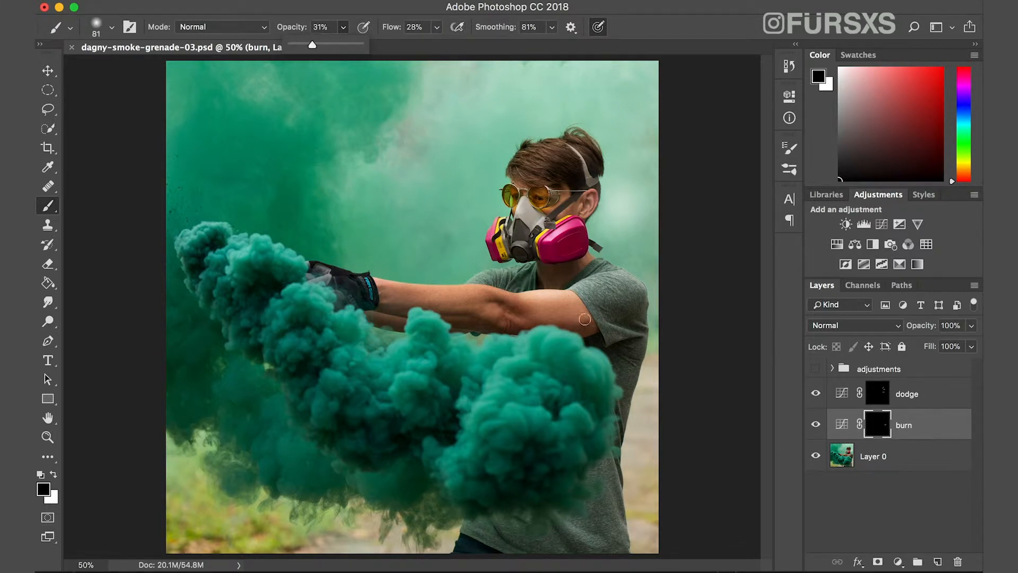
left_click(568, 323)
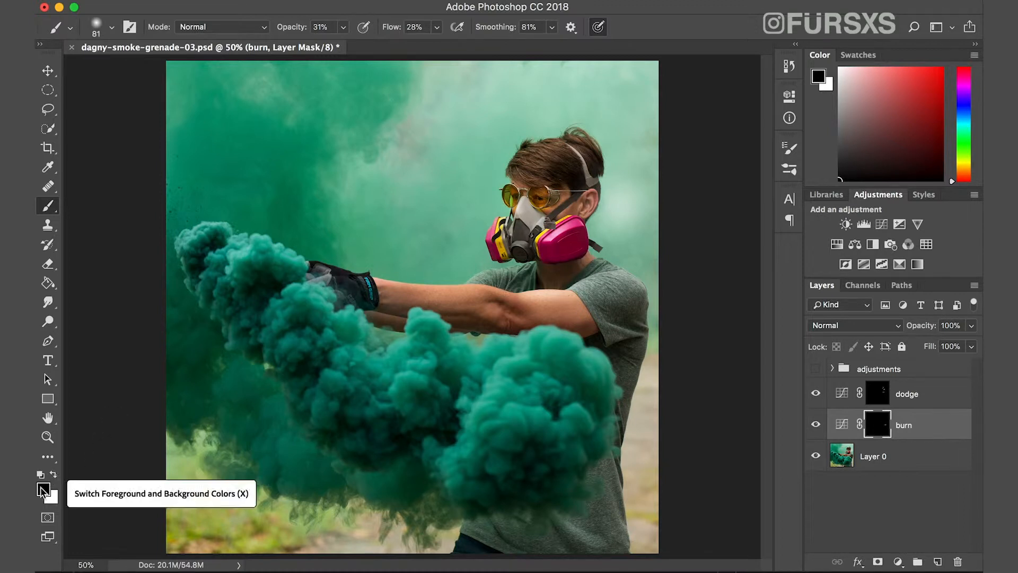
Paint white on the burn mask over the neck, shirt, arm and the shadows of the smoke cloud.
left_click(53, 476)
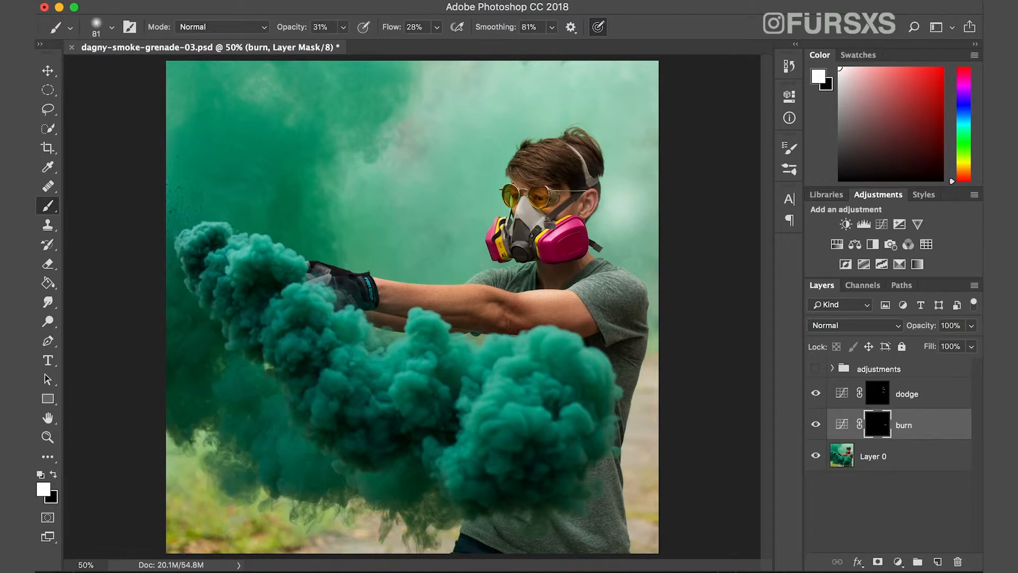
mouse_move(571, 262)
left_mouse_down()
mouse_move(552, 258)
mouse_move(582, 249)
mouse_move(551, 256)
mouse_move(590, 249)
left_mouse_up()
left_click_drag(625, 298, 584, 327)
left_click_drag(502, 303, 555, 311)
mouse_move(497, 445)
left_mouse_down()
mouse_move(508, 448)
mouse_move(488, 437)
mouse_move(530, 437)
mouse_move(515, 430)
left_mouse_up()
mouse_move(519, 434)
left_mouse_down()
mouse_move(535, 416)
mouse_move(546, 430)
mouse_move(559, 420)
left_mouse_up()
left_click_drag(560, 420, 541, 440)
left_click_drag(541, 440, 578, 433)
mouse_move(542, 361)
left_mouse_down()
mouse_move(553, 358)
mouse_move(558, 393)
left_mouse_up()
left_click_drag(457, 384, 449, 360)
left_click_drag(507, 350, 502, 349)
left_click_drag(380, 393, 382, 390)
Paint white on the dodge layer's mask over the smoke highlights, the glasses and the upper arm.
left_click(906, 395)
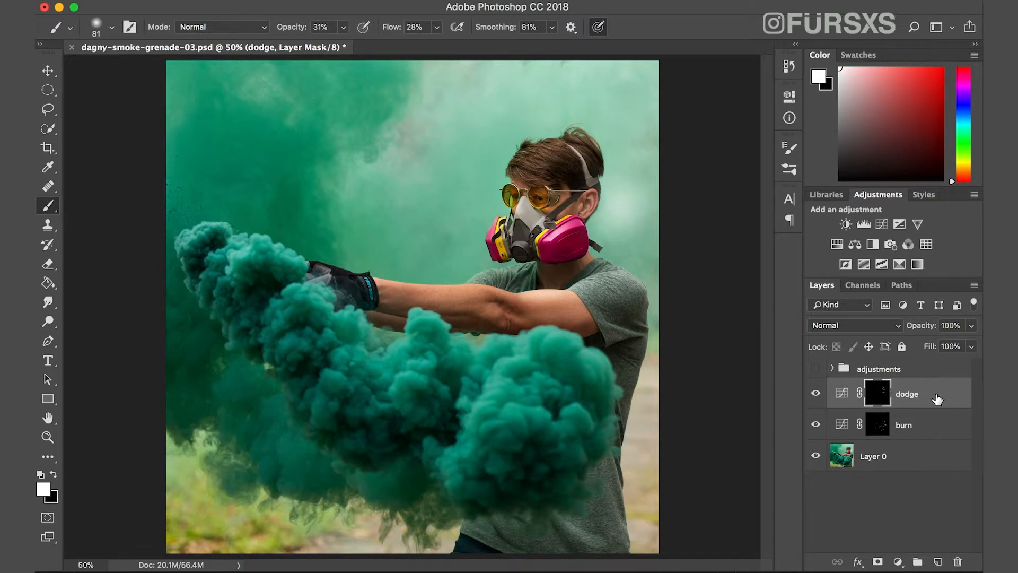
mouse_move(538, 366)
left_mouse_down()
mouse_move(569, 336)
mouse_move(533, 373)
mouse_move(503, 368)
mouse_move(528, 359)
left_mouse_up()
mouse_move(258, 235)
left_mouse_down()
mouse_move(300, 260)
mouse_move(232, 255)
mouse_move(267, 256)
mouse_move(234, 289)
mouse_move(280, 312)
mouse_move(311, 297)
mouse_move(353, 322)
mouse_move(344, 341)
mouse_move(332, 340)
left_mouse_up()
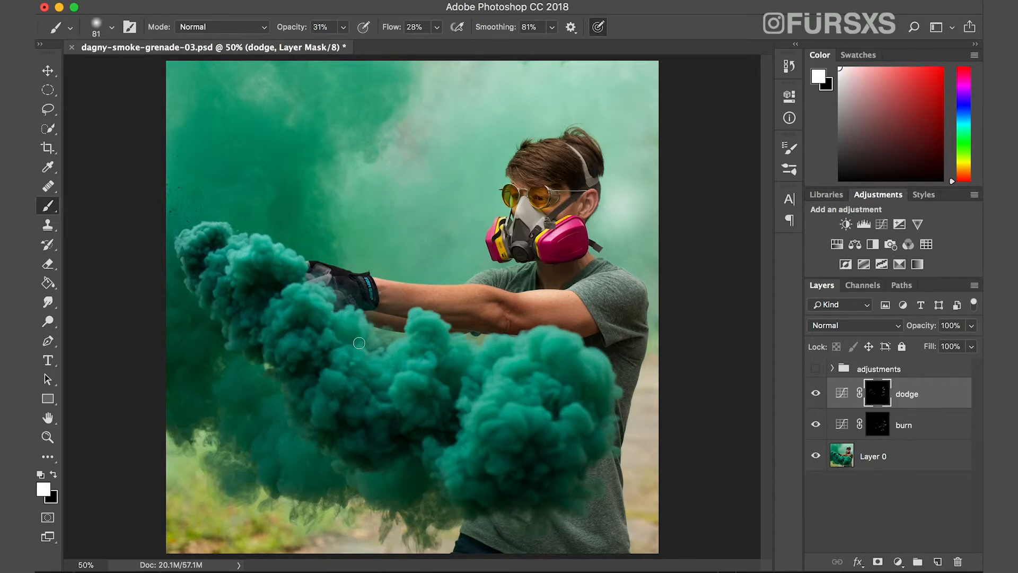
mouse_move(508, 191)
left_mouse_down()
mouse_move(510, 203)
mouse_move(539, 197)
left_mouse_up()
left_click_drag(552, 289, 545, 294)
Group the dodge and burn layers together and name the group dodgeburn.
left_click(914, 431, "shift")
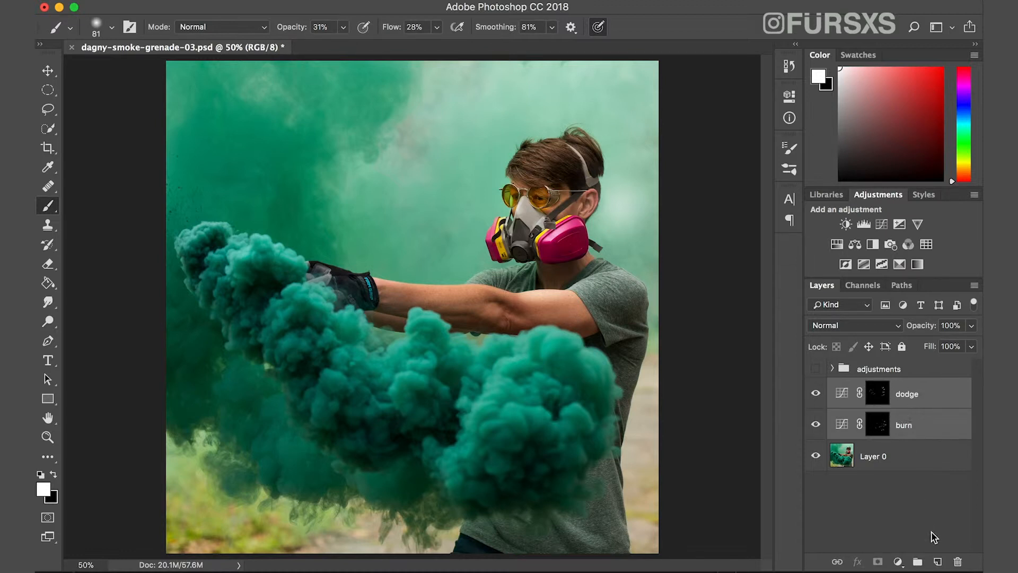
left_click(917, 562)
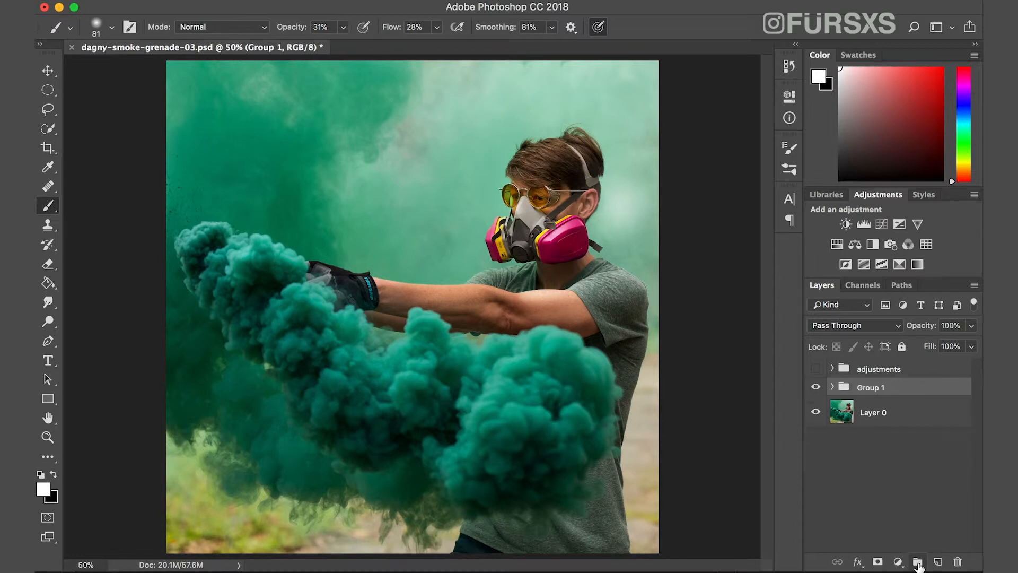
double_click(872, 387)
type("dodgeburn")
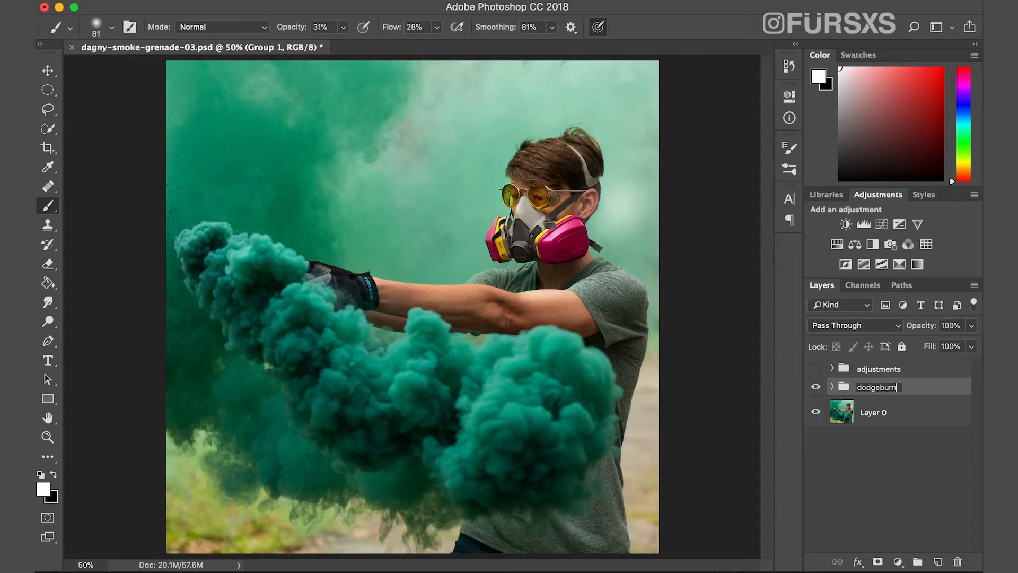
key("Return")
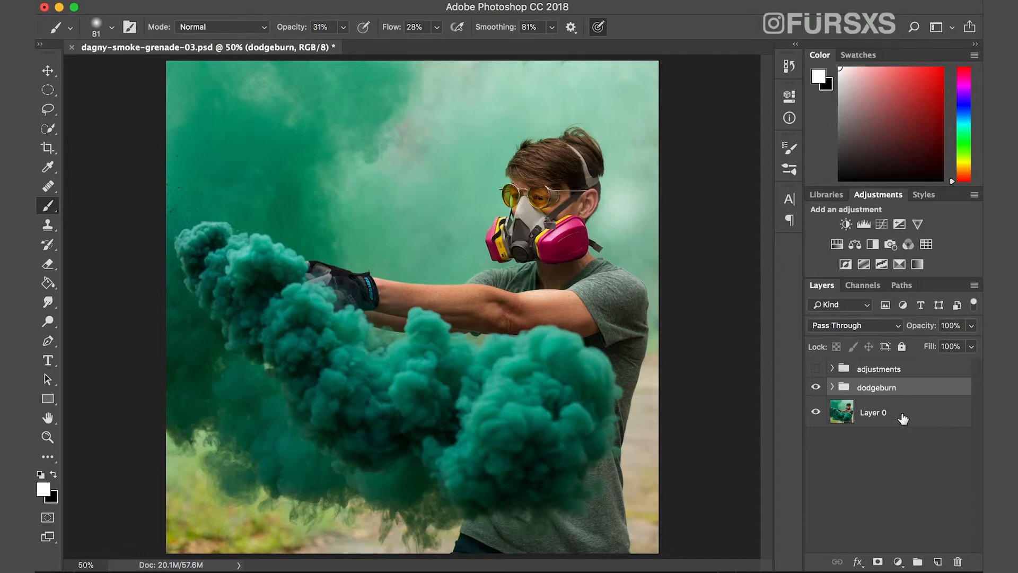
Add a Hue/Saturation adjustment layer and place it between the dodgeburn group and Layer 0.
left_click(907, 472)
left_click(898, 561)
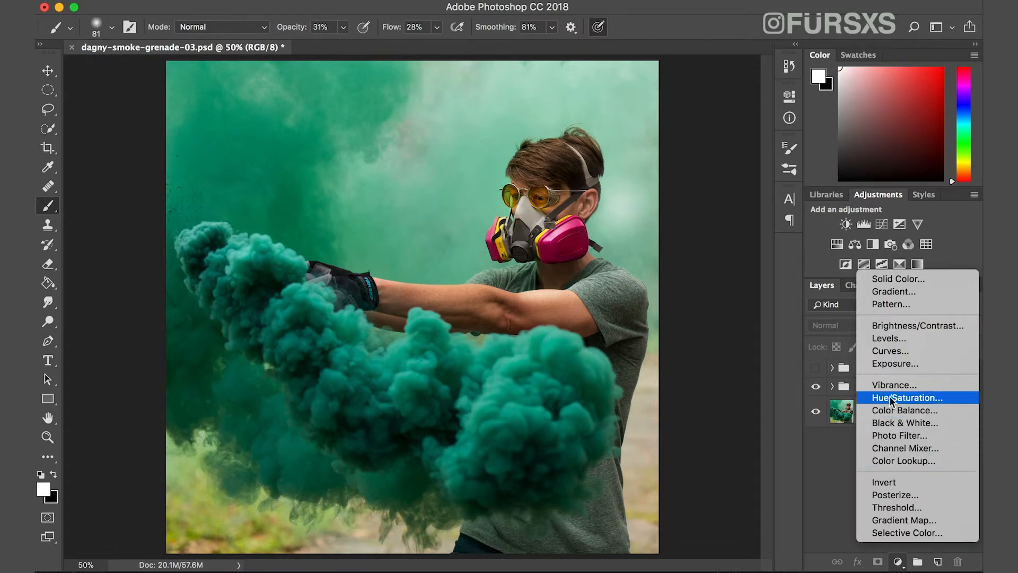
left_click(953, 397)
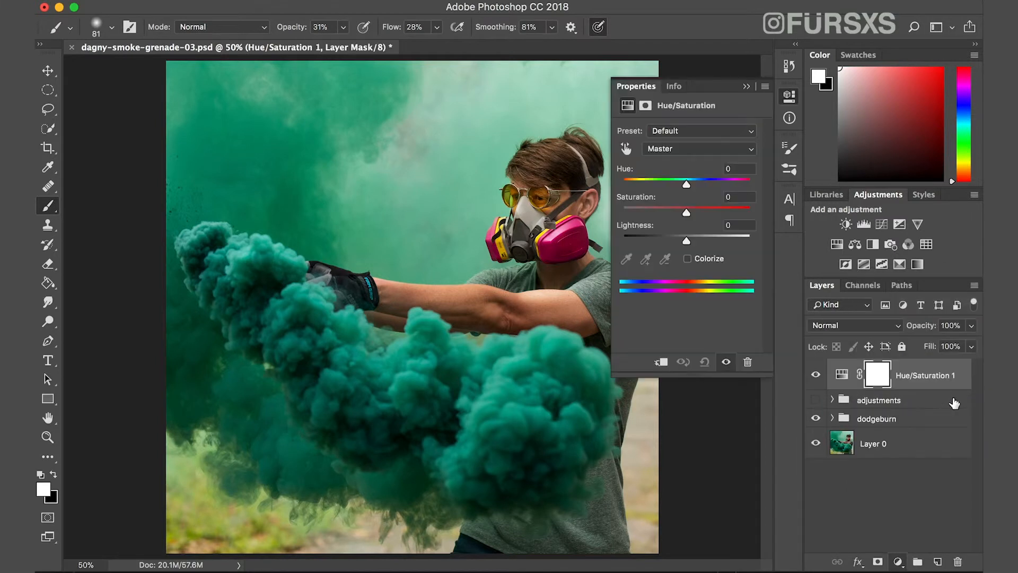
left_click_drag(893, 380, 894, 430)
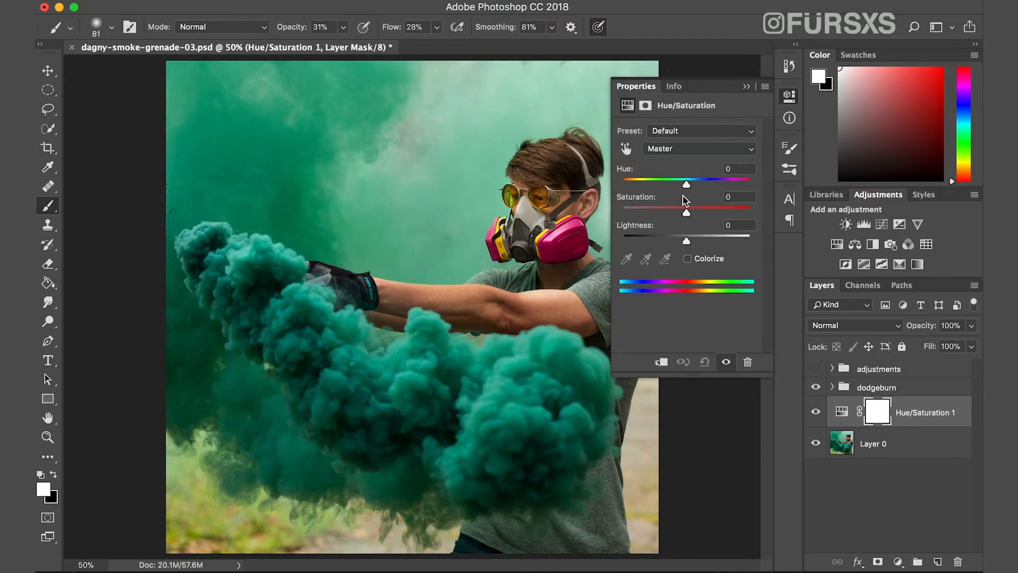
Target the smoke's Cyans in the Hue/Saturation adjustment and set hue +41, saturation -34 and lightness +41.
left_click(626, 151)
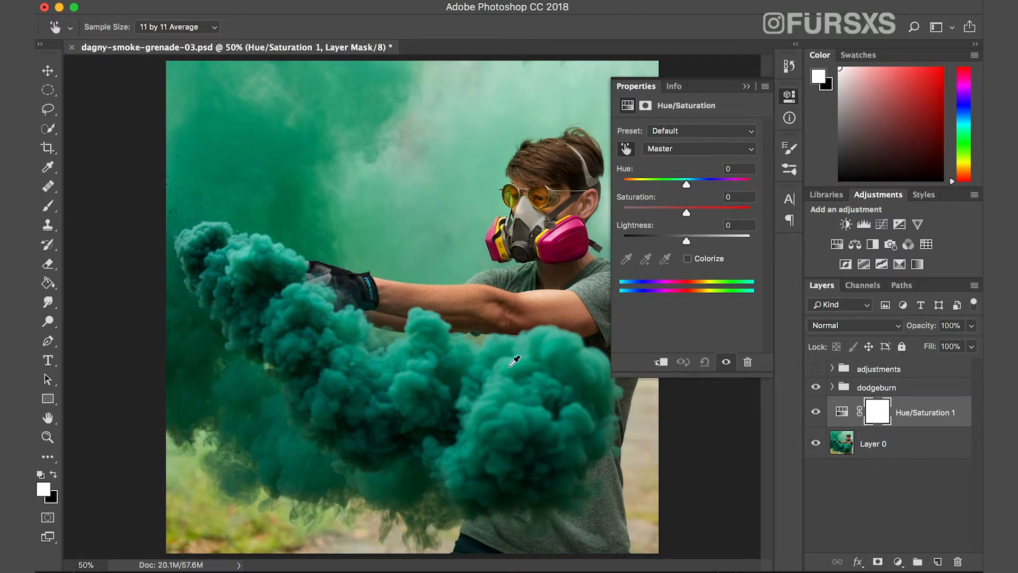
left_click(510, 365)
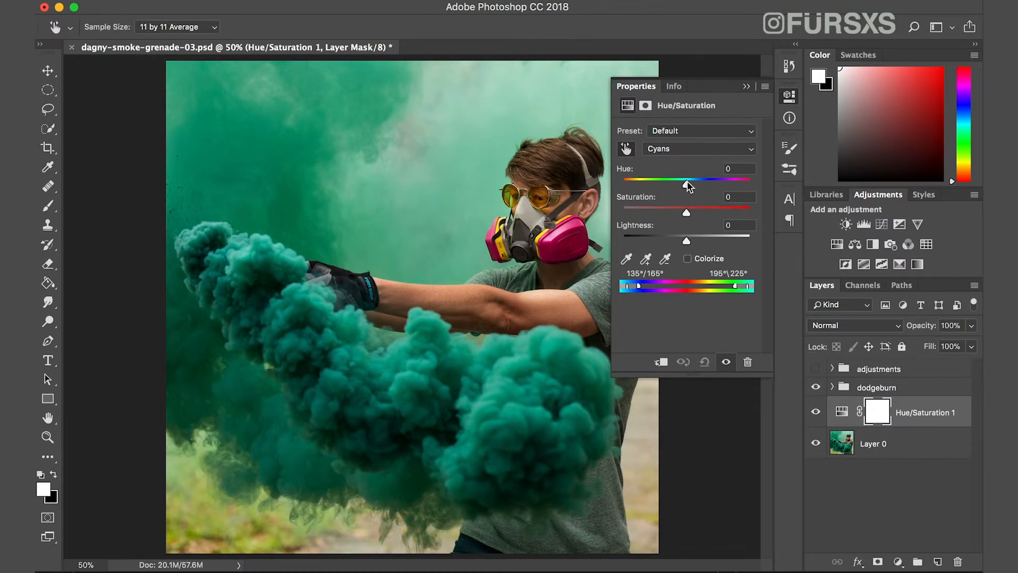
left_click_drag(687, 186, 713, 186)
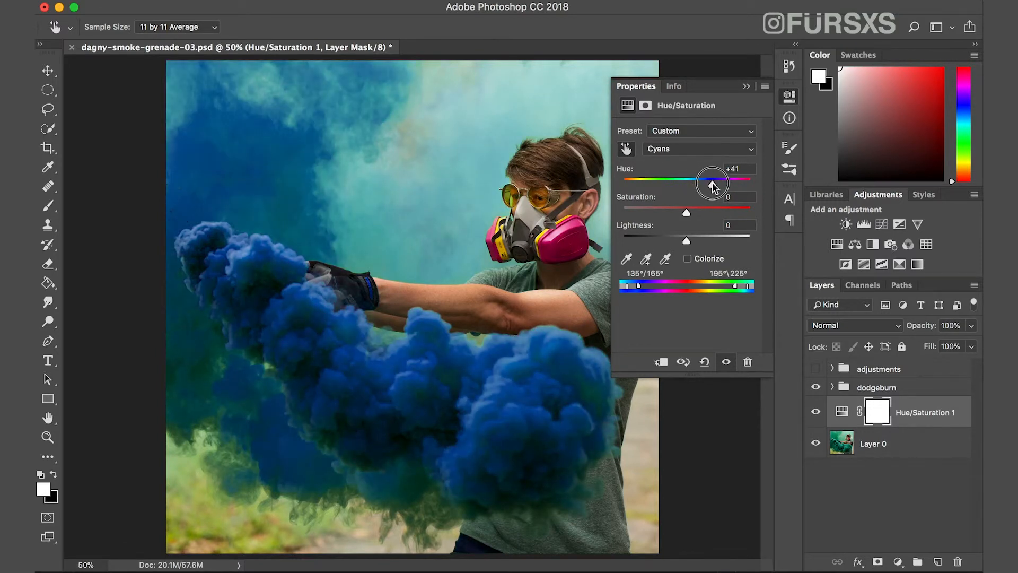
left_click_drag(686, 211, 713, 239)
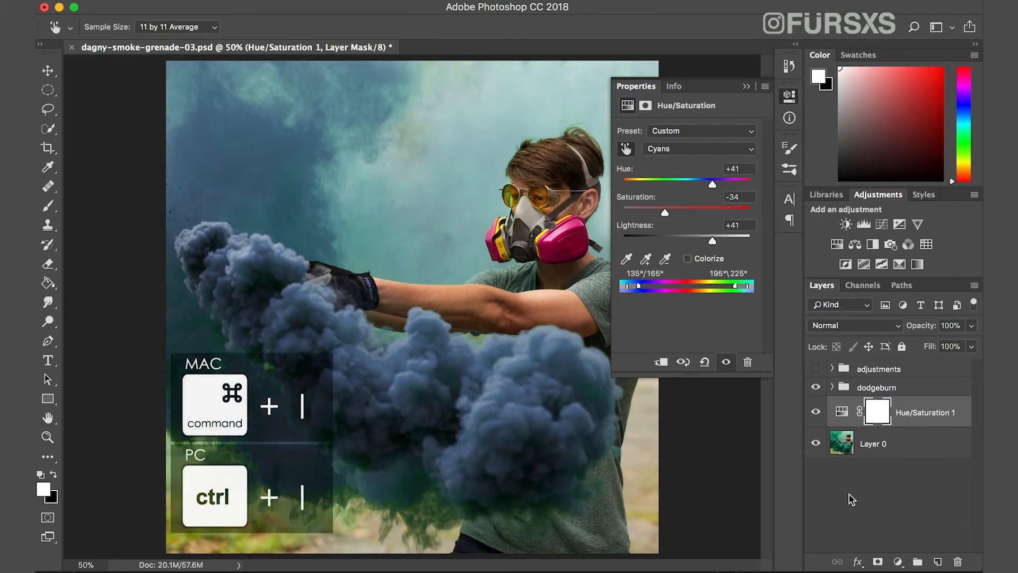
Invert the Hue/Saturation layer's mask to black and rename the layer blues.
key("super+i")
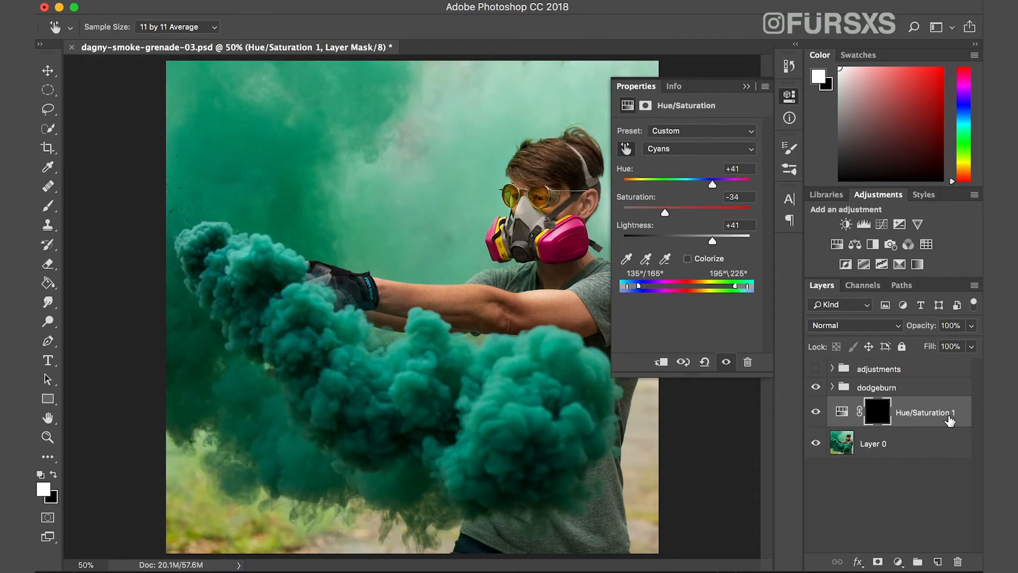
key("b")
double_click(925, 412)
type("blues")
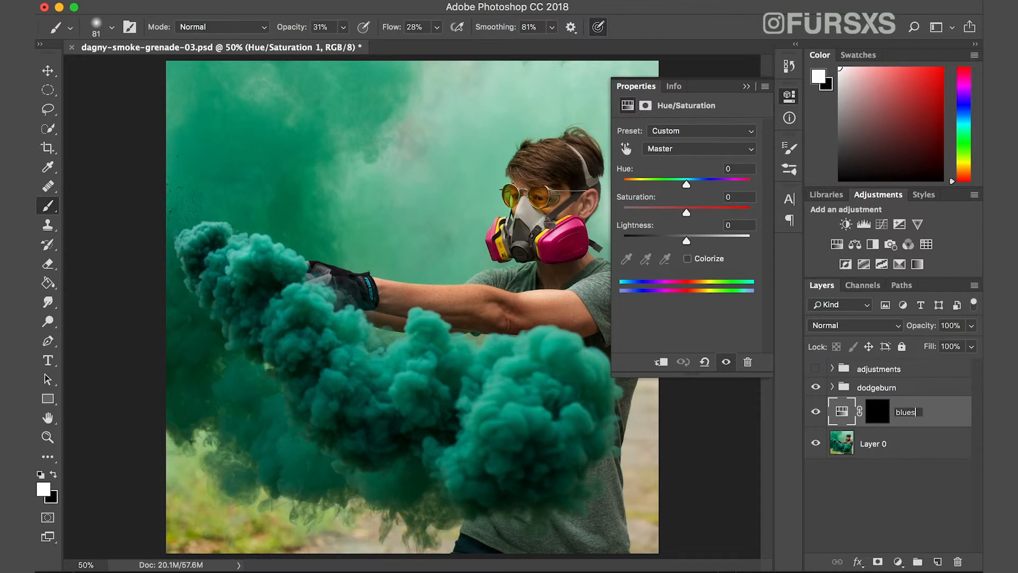
key("Return")
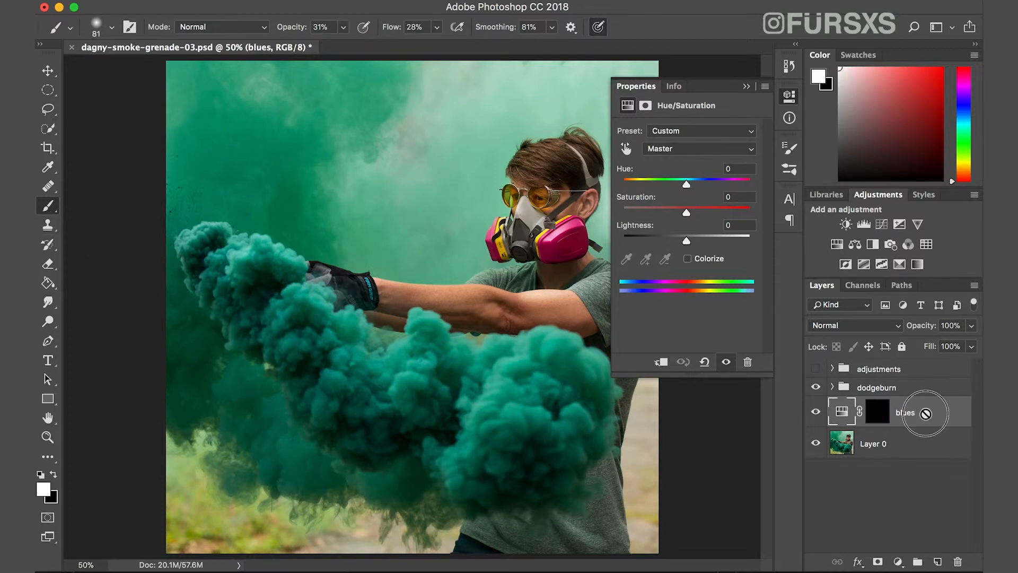
Paint white on the blues layer's mask over the large smoke puffs below the arm, raising the brush opacity to 74%.
left_click(921, 499)
left_click(930, 419)
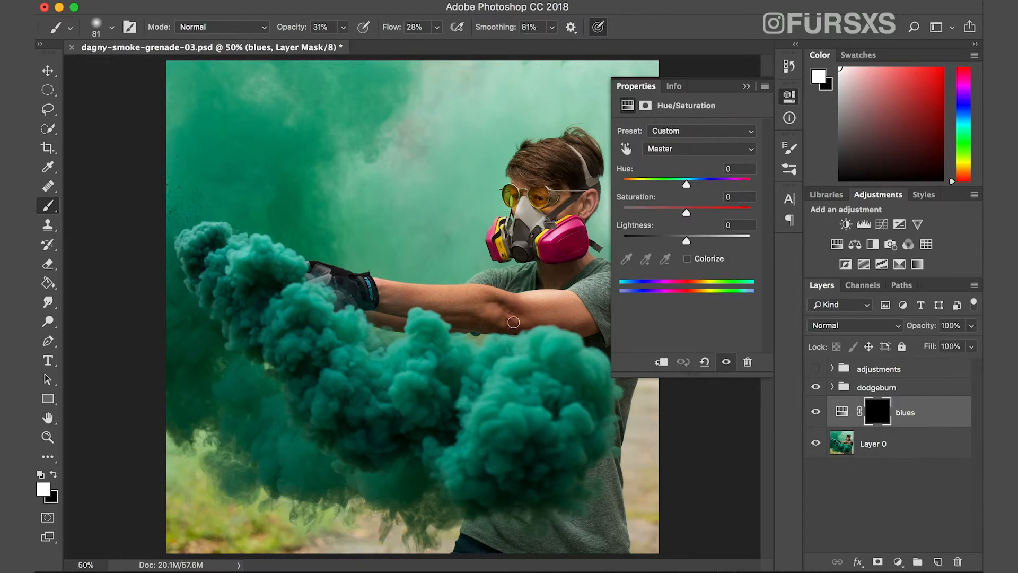
mouse_move(491, 398)
left_mouse_down()
mouse_move(544, 400)
mouse_move(513, 380)
left_mouse_up()
mouse_move(342, 31)
left_mouse_down()
mouse_move(341, 46)
mouse_move(370, 42)
left_mouse_up()
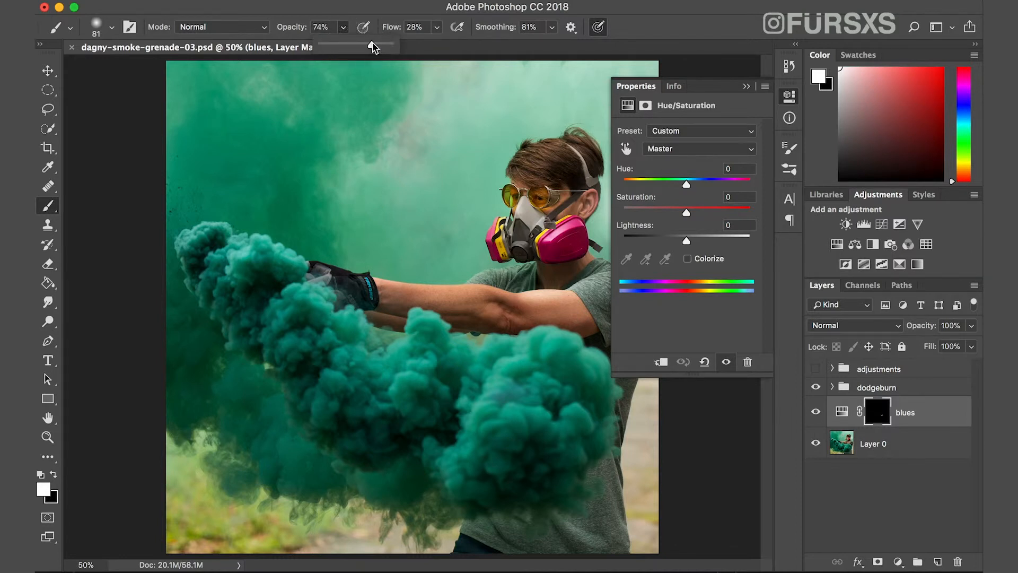
left_click(513, 393)
mouse_move(509, 394)
left_mouse_down()
mouse_move(538, 401)
mouse_move(524, 386)
mouse_move(542, 387)
left_mouse_up()
mouse_move(543, 377)
left_mouse_down()
mouse_move(538, 403)
mouse_move(540, 377)
mouse_move(549, 402)
mouse_move(552, 353)
mouse_move(570, 383)
mouse_move(556, 352)
left_mouse_up()
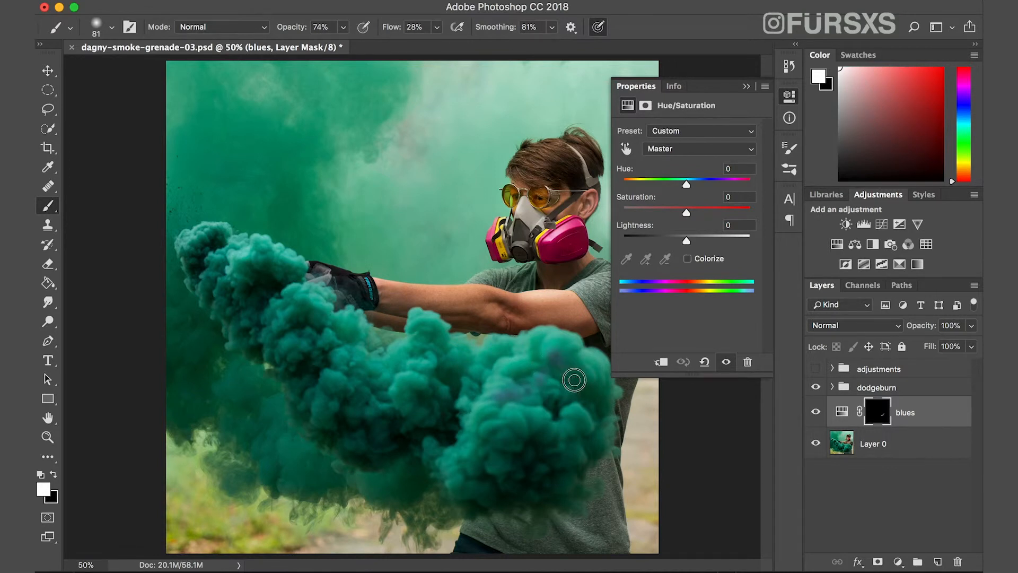
mouse_move(525, 413)
left_mouse_down()
mouse_move(550, 414)
mouse_move(533, 409)
mouse_move(540, 421)
mouse_move(518, 389)
mouse_move(506, 398)
mouse_move(566, 401)
mouse_move(571, 391)
mouse_move(546, 385)
mouse_move(557, 379)
mouse_move(523, 419)
mouse_move(507, 410)
mouse_move(505, 422)
mouse_move(521, 430)
mouse_move(522, 417)
mouse_move(513, 416)
mouse_move(512, 439)
mouse_move(499, 422)
mouse_move(498, 433)
mouse_move(515, 428)
mouse_move(501, 419)
mouse_move(496, 436)
mouse_move(514, 430)
mouse_move(494, 406)
mouse_move(480, 414)
mouse_move(494, 411)
mouse_move(473, 406)
mouse_move(528, 401)
mouse_move(557, 417)
mouse_move(544, 425)
mouse_move(578, 415)
left_mouse_up()
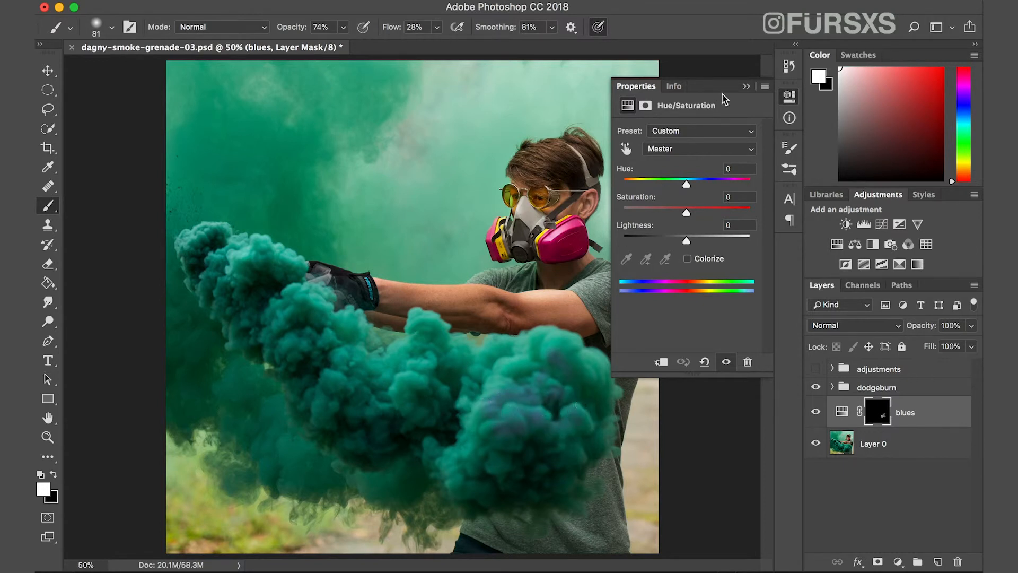
left_click(747, 86)
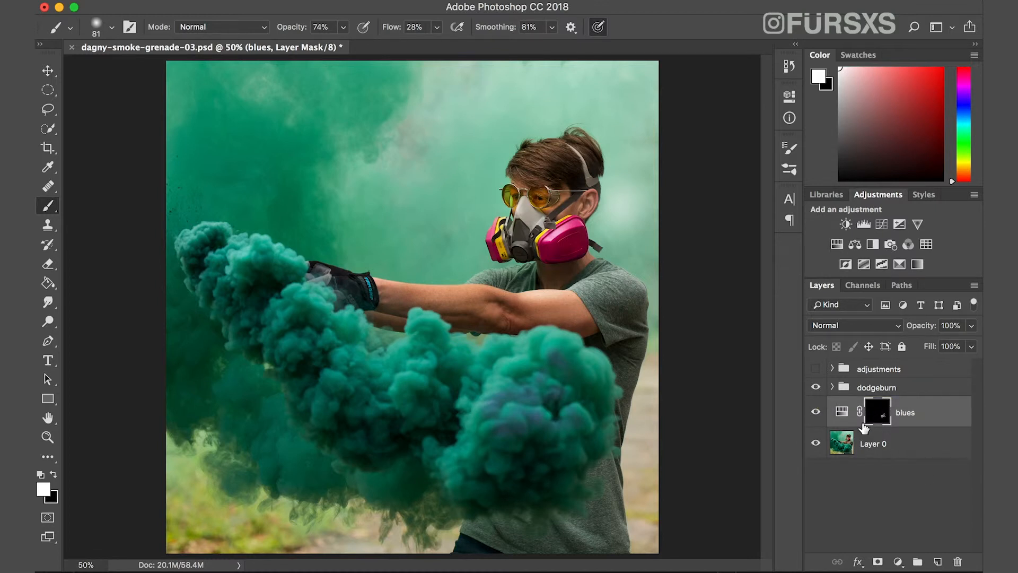
Deselect all layers and add a new Hue/Saturation adjustment layer above the adjustments group.
left_click(882, 442)
left_click(913, 483)
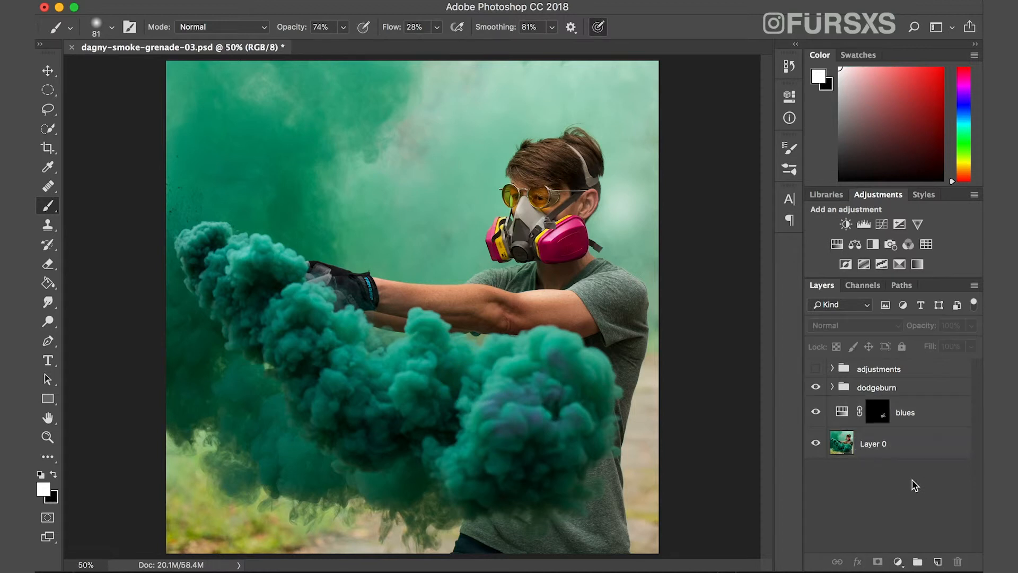
left_click(898, 562)
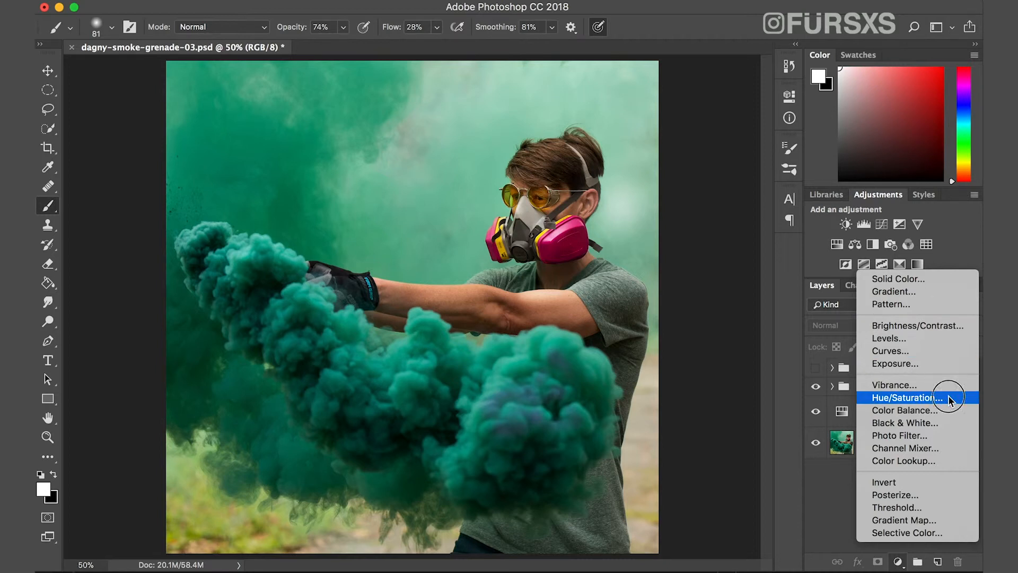
left_click(908, 397)
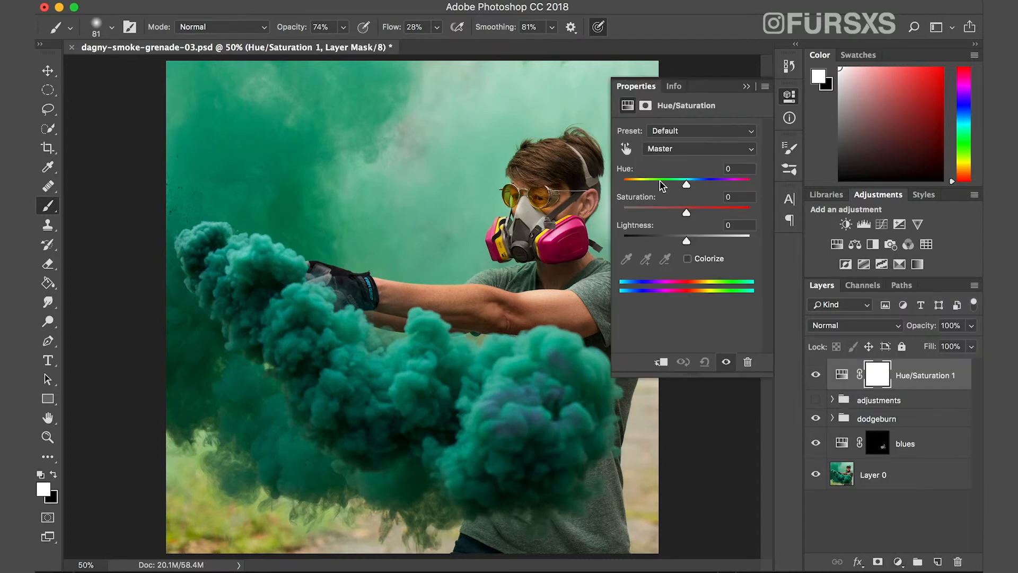
Target the smoke's Cyans, narrow the colour range to 151°/167° and 195°\225°, and set hue -35 and saturation -19.
left_click(626, 149)
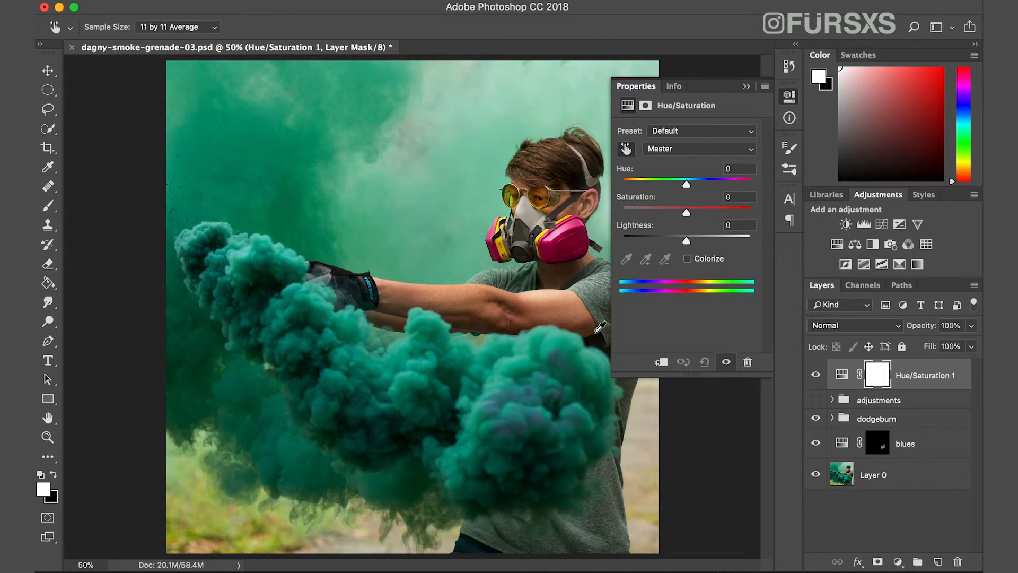
left_click(593, 367)
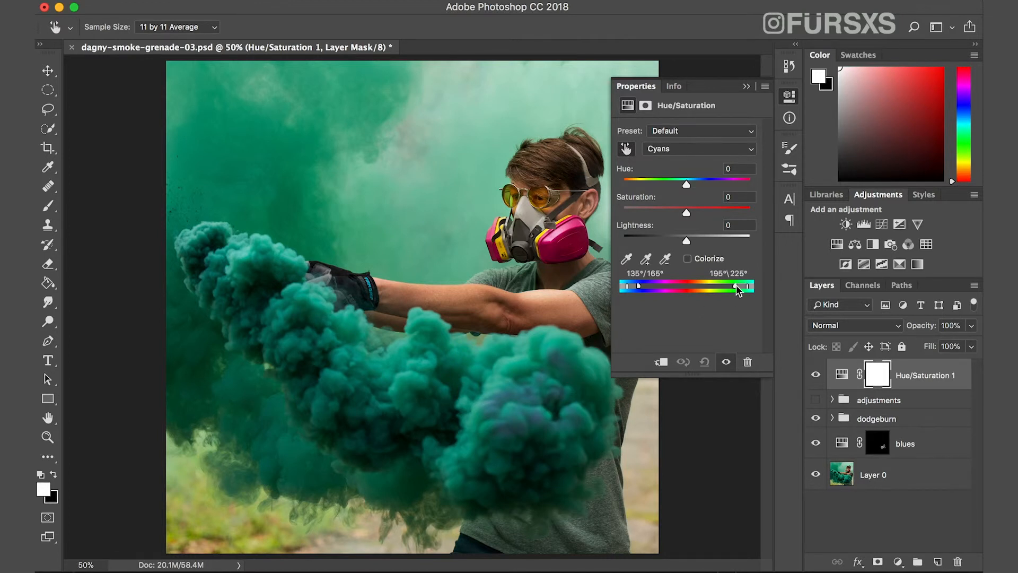
left_click_drag(737, 290, 744, 291)
left_click_drag(687, 213, 755, 212)
mouse_move(740, 291)
left_mouse_down()
mouse_move(729, 289)
mouse_move(742, 288)
left_mouse_up()
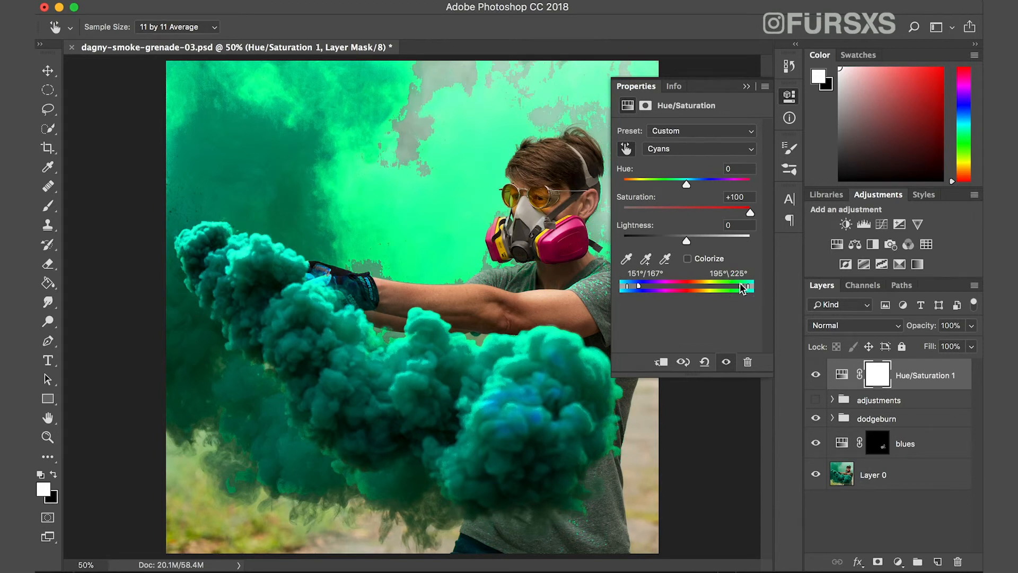
left_click_drag(687, 187, 665, 185)
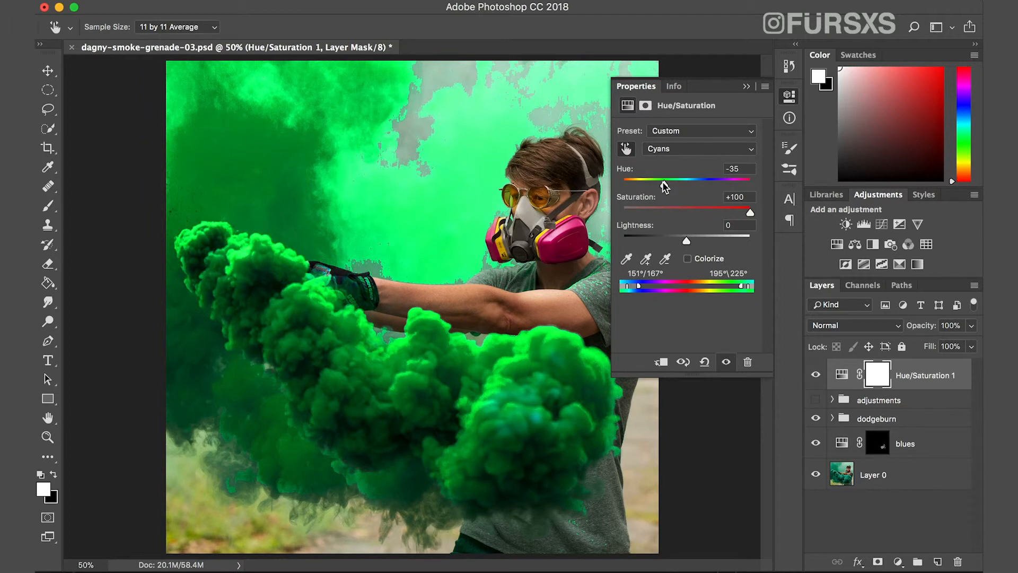
left_click_drag(749, 213, 675, 214)
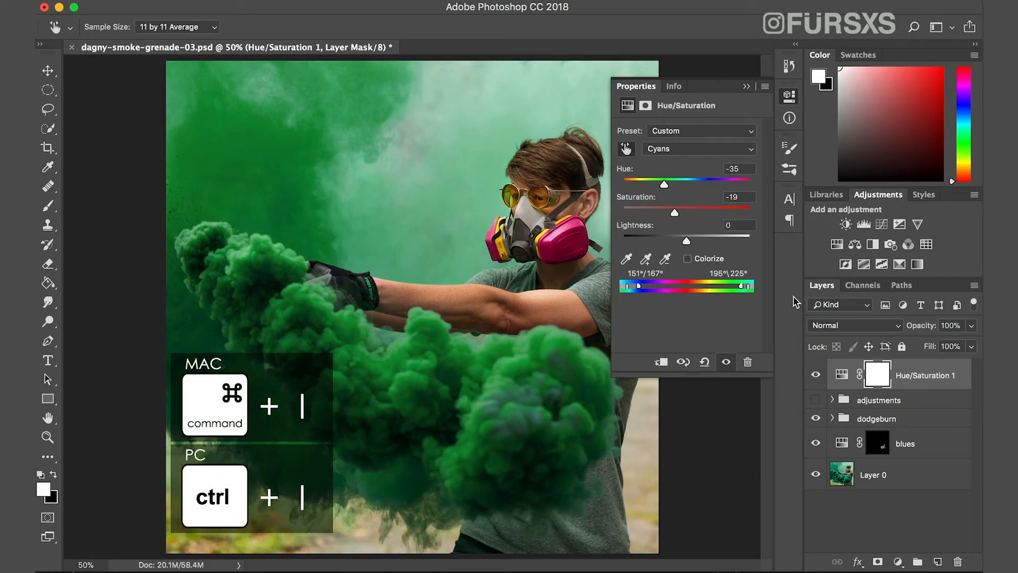
Invert the new Hue/Saturation layer's mask to black and rename the layer greens.
key("super+i")
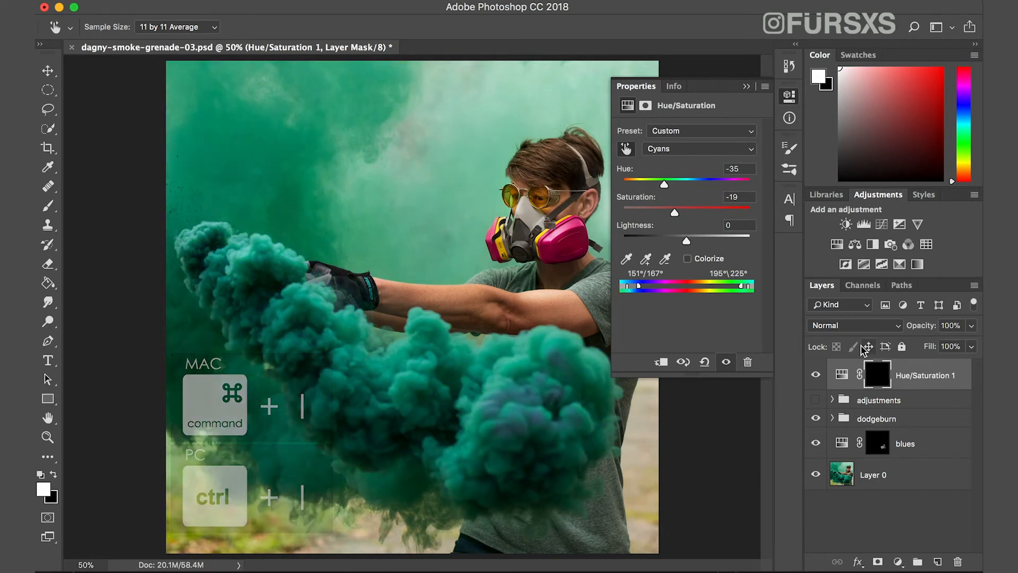
key("b")
double_click(913, 376)
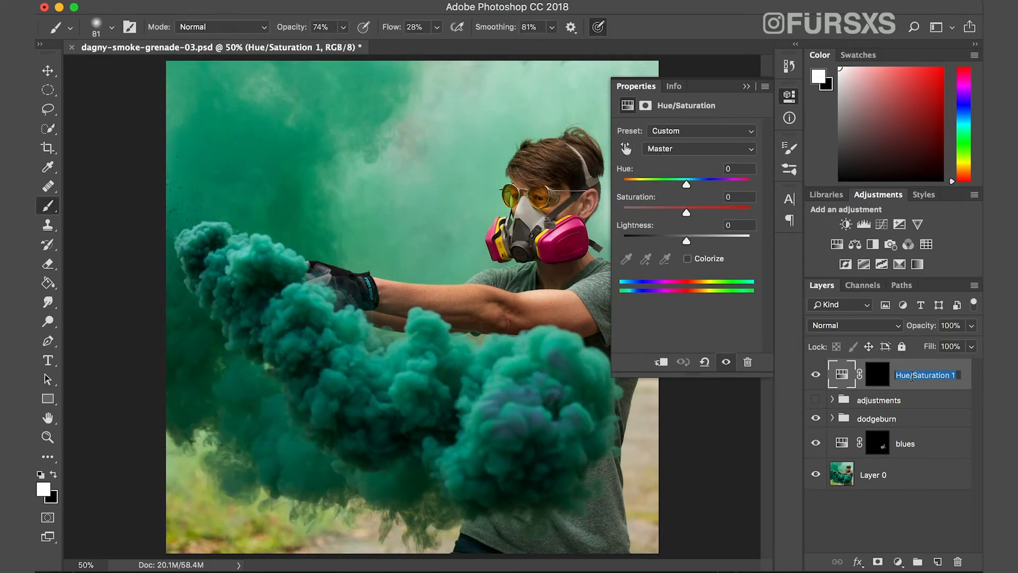
type("greens")
key("Return")
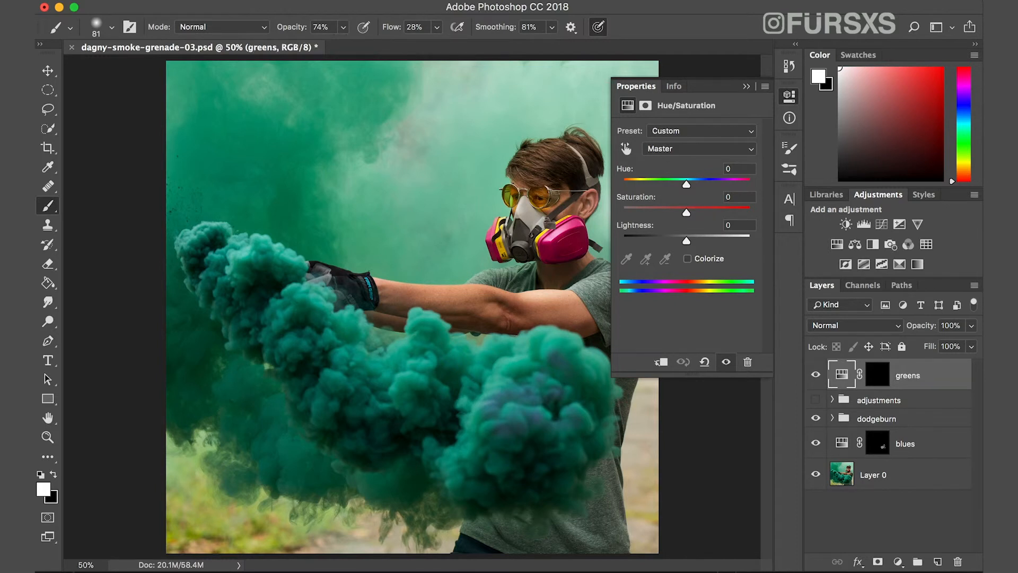
Place the greens layer between the dodgeburn group and blues, and paint white on its mask over the front smoke plume.
left_click_drag(942, 374, 941, 433)
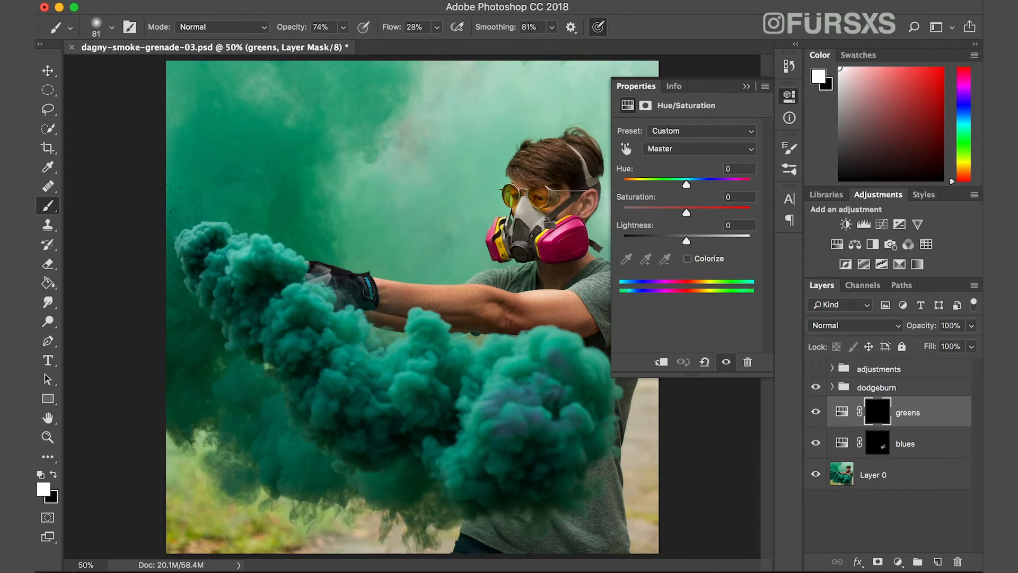
left_click_drag(426, 342, 446, 348)
mouse_move(459, 365)
left_mouse_down()
mouse_move(501, 354)
mouse_move(478, 359)
mouse_move(498, 350)
mouse_move(492, 343)
mouse_move(521, 350)
mouse_move(504, 364)
mouse_move(523, 369)
mouse_move(491, 362)
mouse_move(535, 364)
mouse_move(487, 371)
mouse_move(505, 386)
mouse_move(497, 389)
mouse_move(486, 386)
mouse_move(571, 339)
mouse_move(468, 447)
mouse_move(504, 441)
mouse_move(506, 453)
mouse_move(550, 462)
mouse_move(552, 450)
mouse_move(577, 446)
mouse_move(586, 422)
left_mouse_up()
left_click(746, 87)
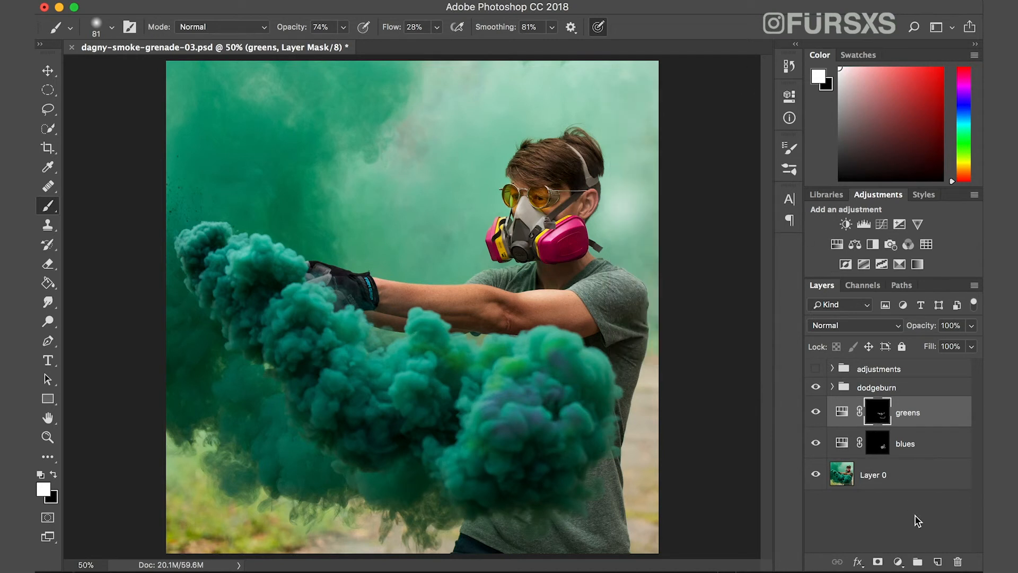
Hide the dodgeburn group and the greens and blues layers, and show the adjustments group.
left_click(816, 387)
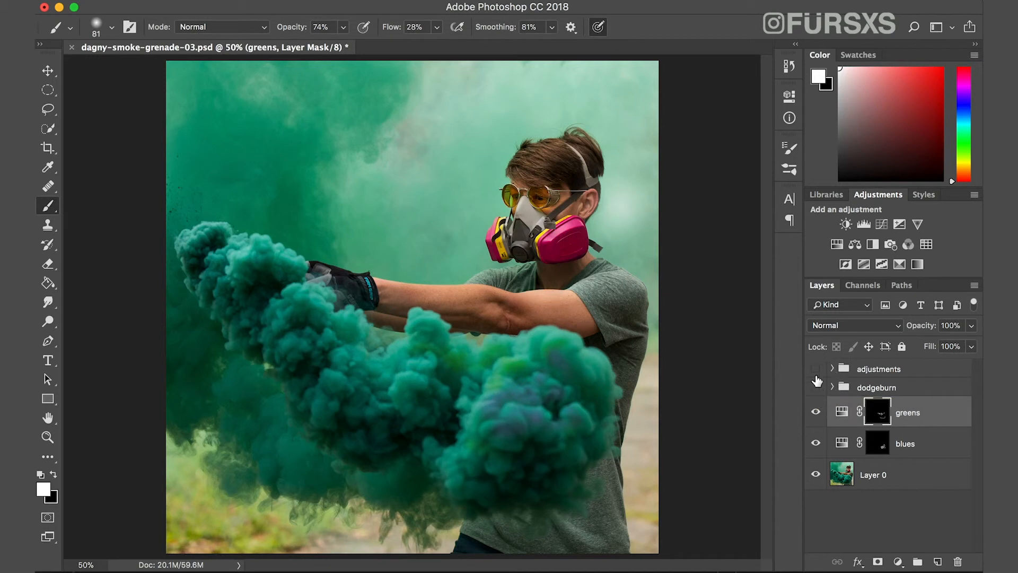
left_click(815, 412)
left_click(812, 446)
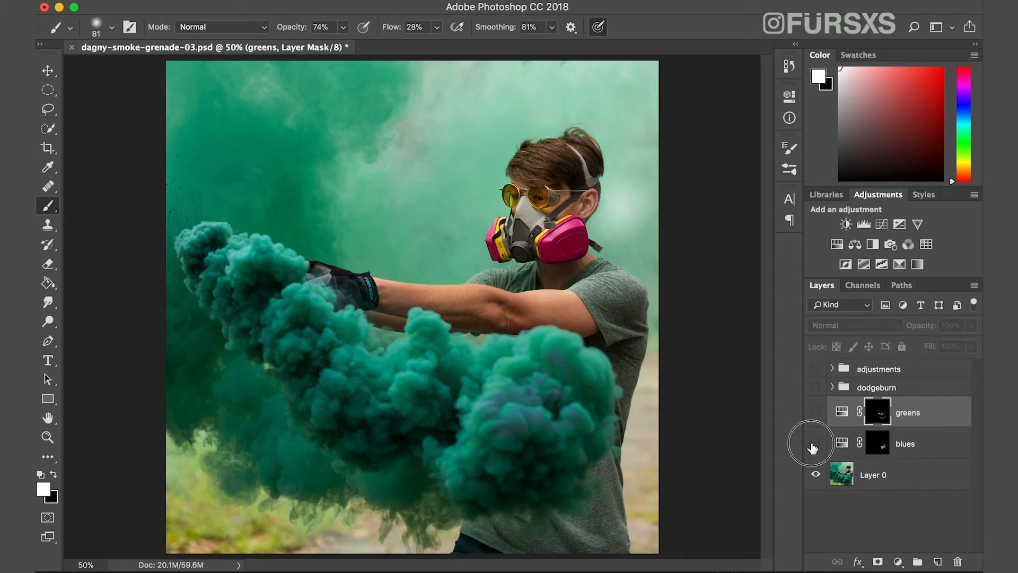
left_click(815, 369)
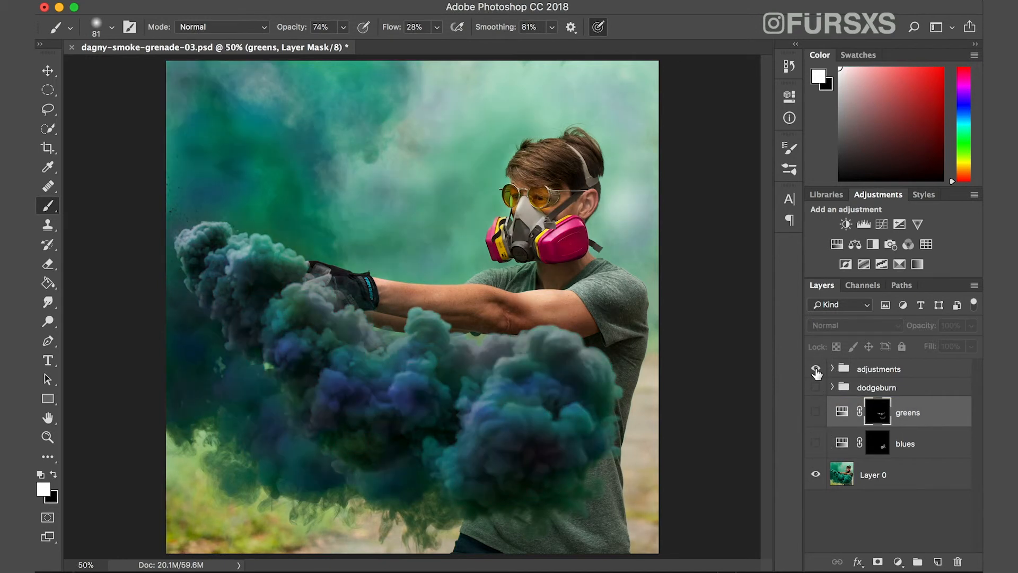